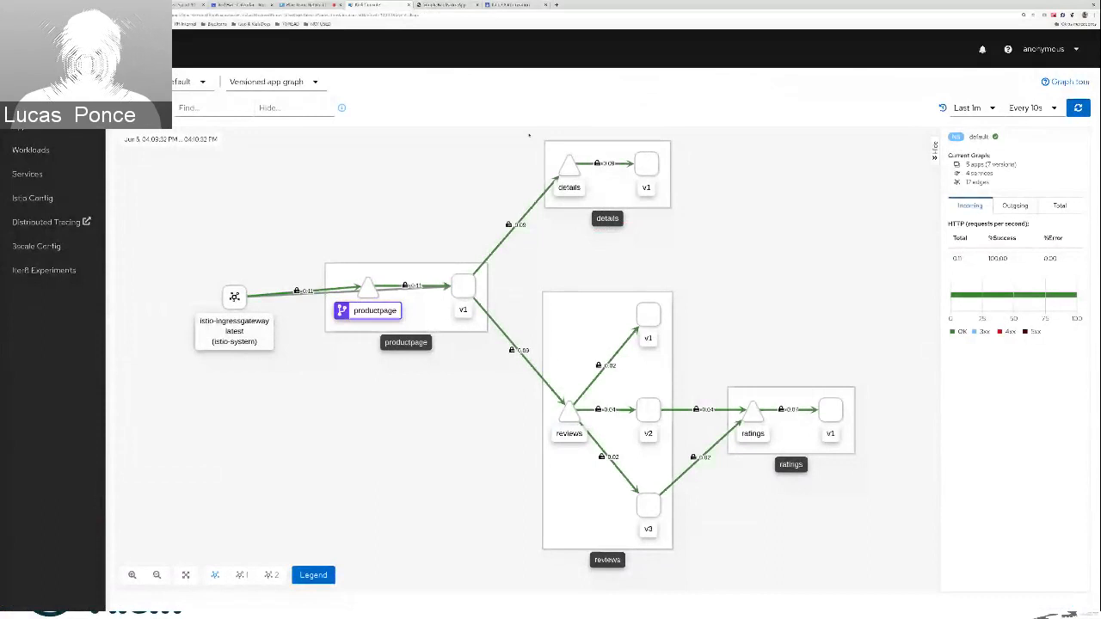
Open the Istio documentation task "Authorization for HTTP traffic" and review its deny-all policy example against the Kiali graph
{"action": "left_click", "coordinate": [512, 6]}
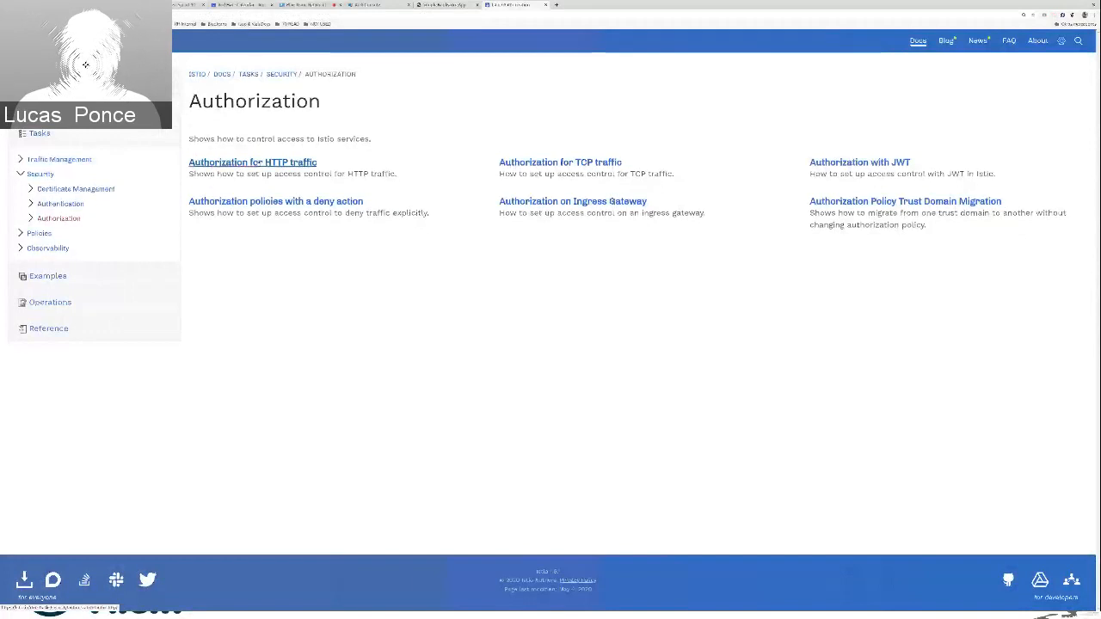
{"action": "left_click", "coordinate": [263, 163]}
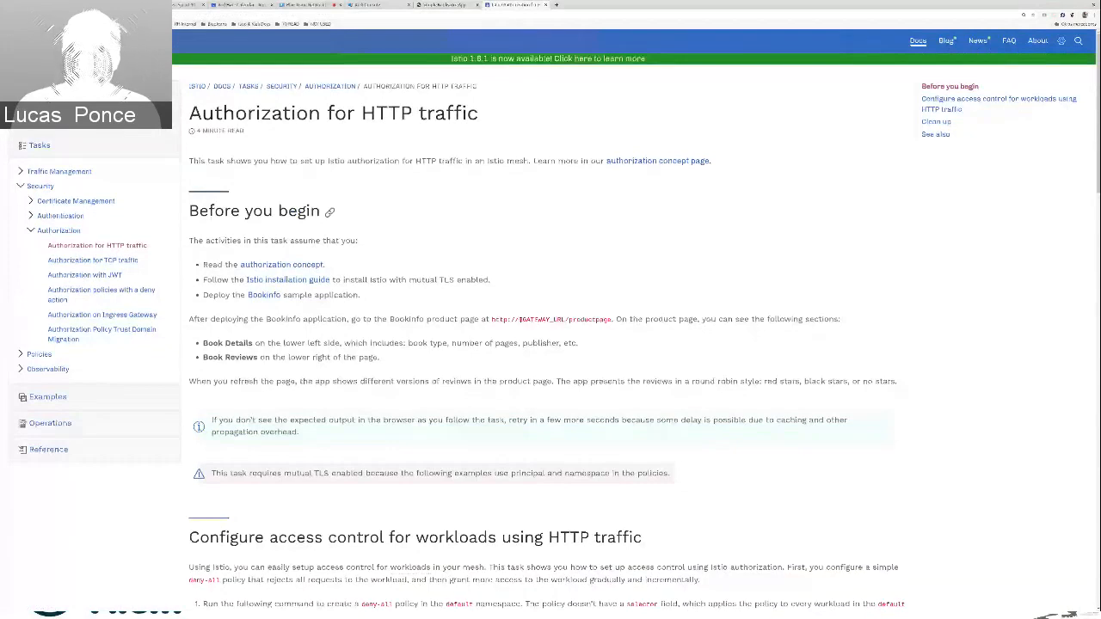
{"action": "scroll", "coordinate": [488, 217], "scroll_direction": "down", "scroll_amount": 3}
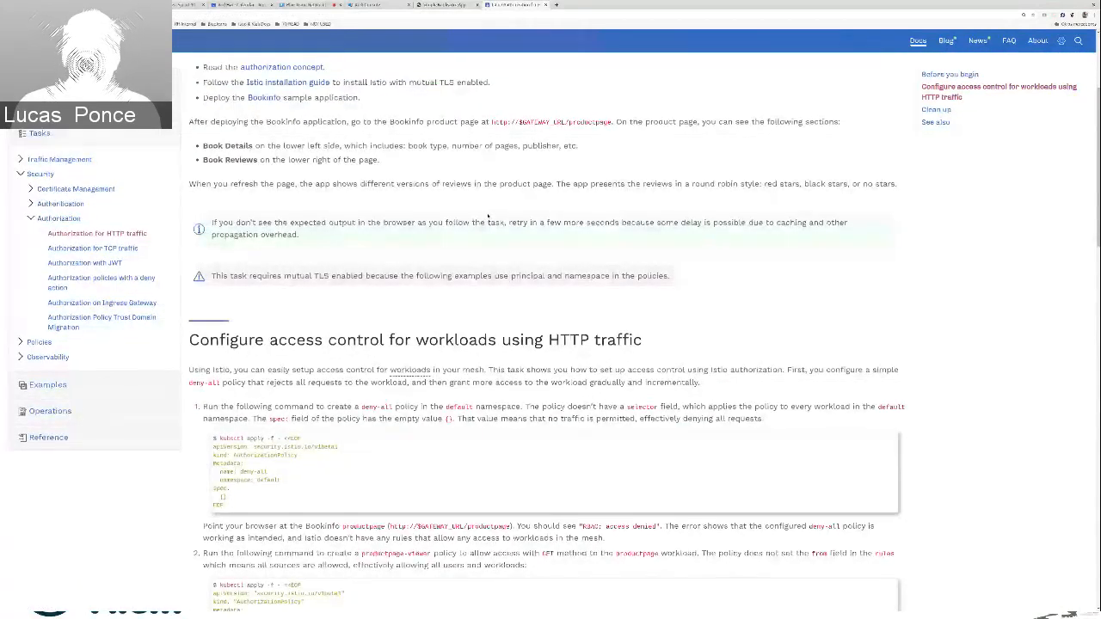
{"action": "key", "text": "ctrl+Page_Up"}
{"action": "key", "text": "ctrl+Page_Up"}
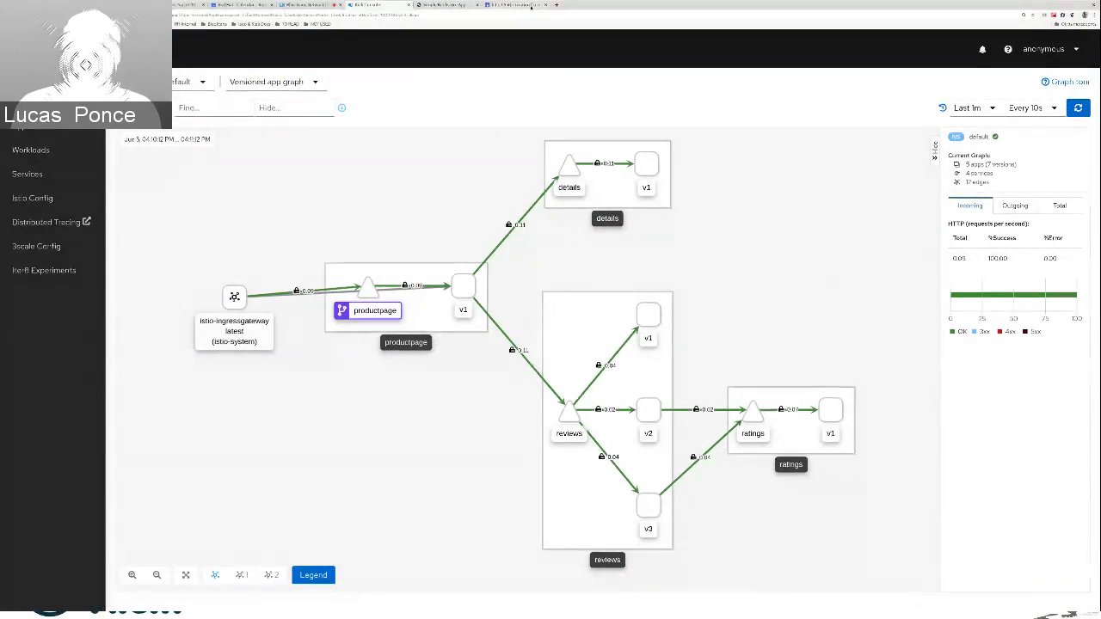
{"action": "left_click", "coordinate": [531, 5]}
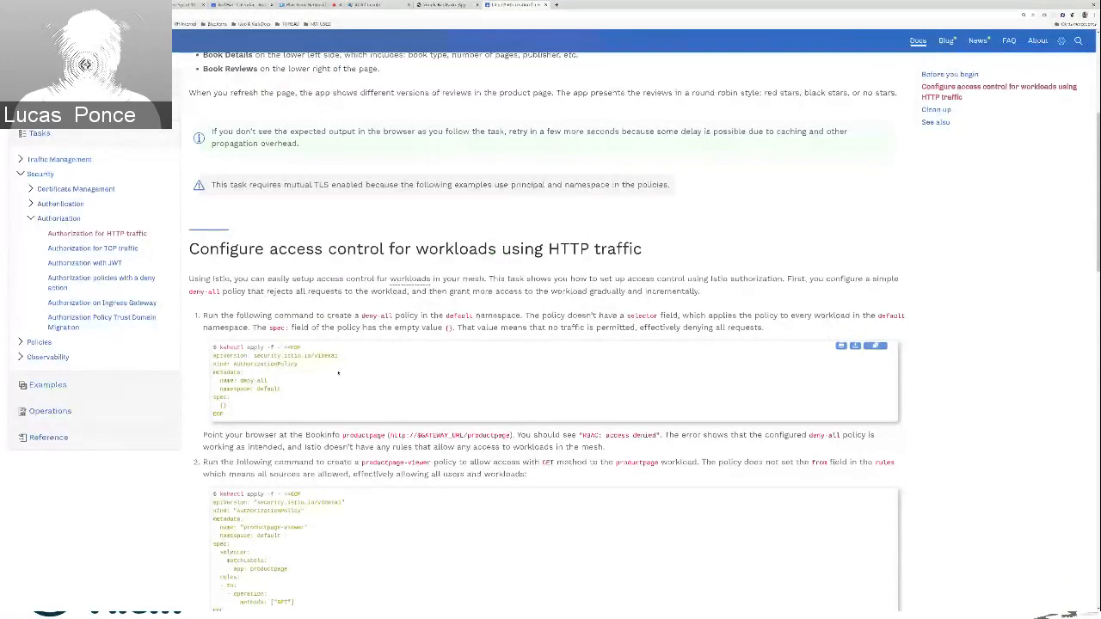
In Kiali, create an AuthorizationPolicy named deny-all in the default namespace with the DENY_ALL policy
{"action": "left_click", "coordinate": [368, 5]}
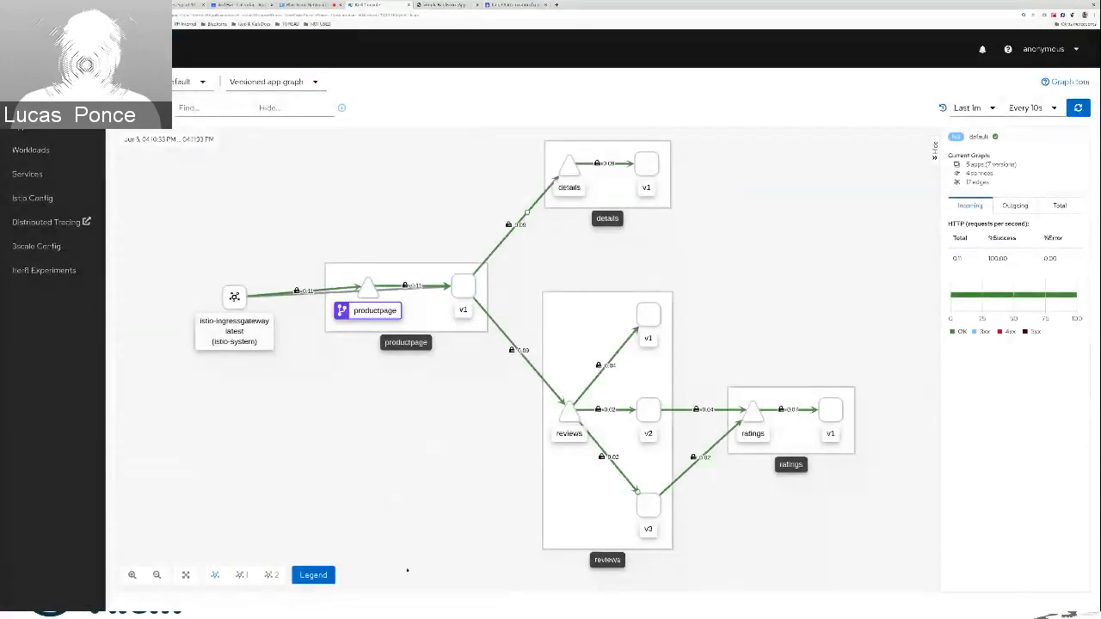
{"action": "left_click", "coordinate": [34, 198]}
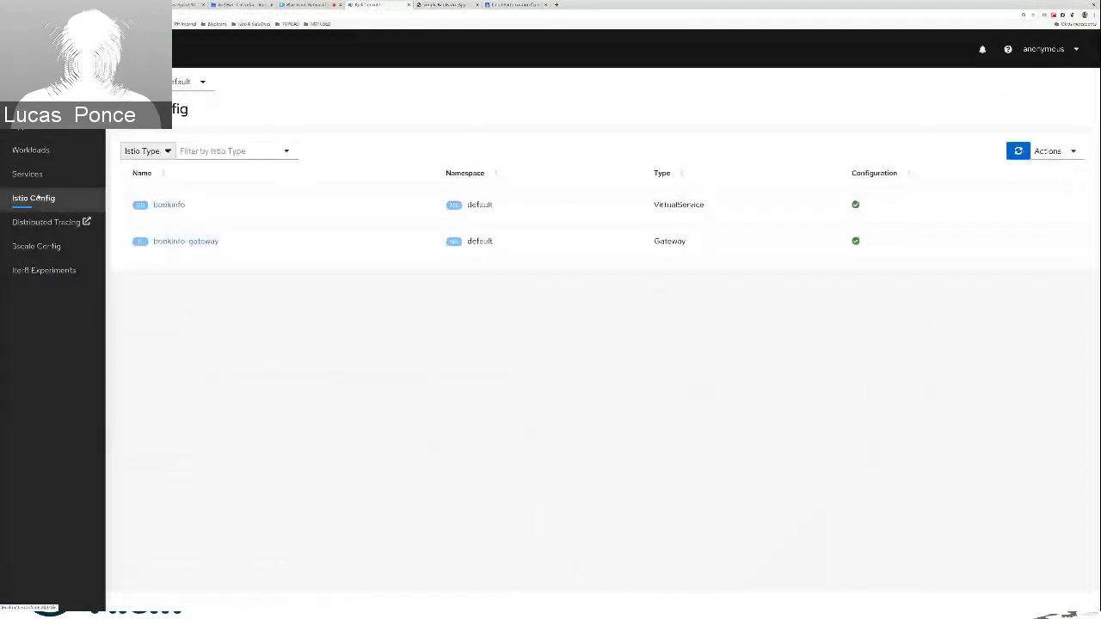
{"action": "left_click", "coordinate": [1067, 152]}
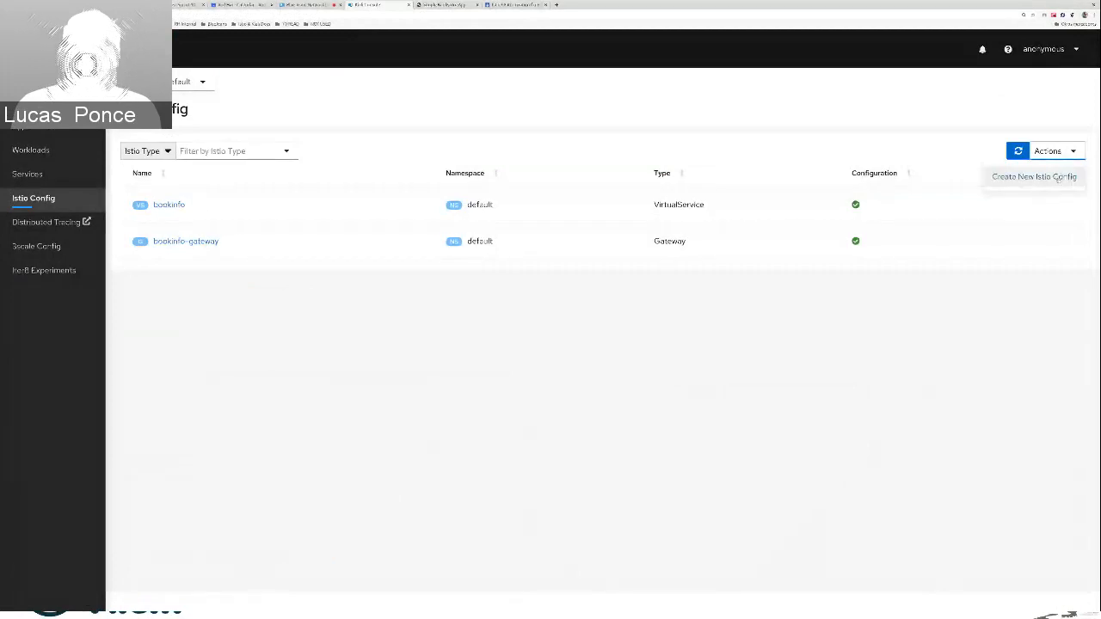
{"action": "left_click", "coordinate": [1058, 176]}
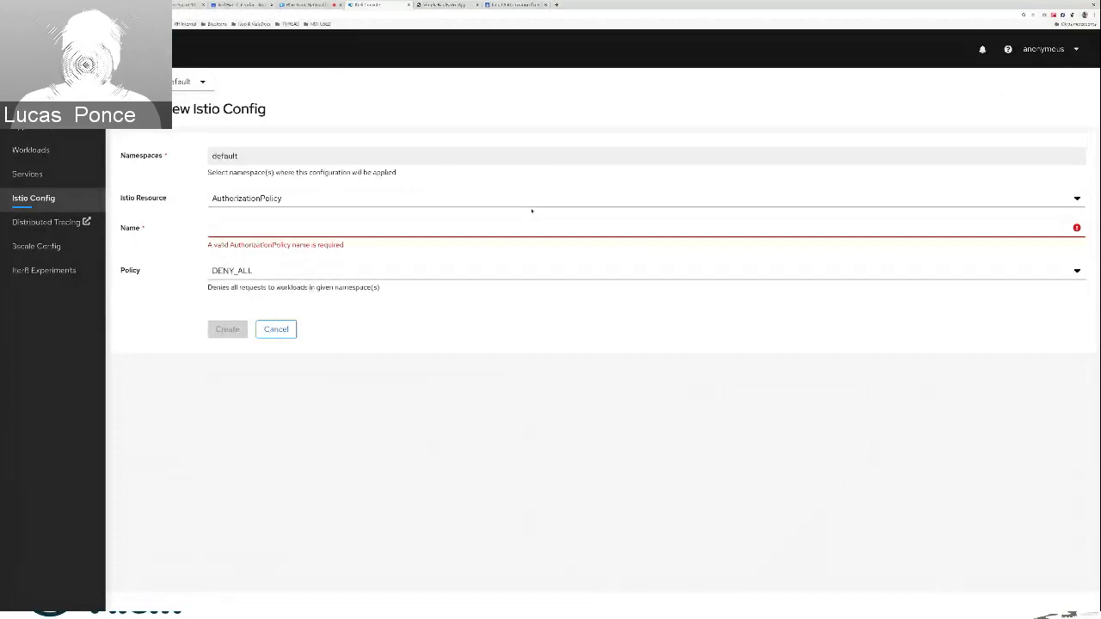
{"action": "left_click", "coordinate": [531, 227]}
{"action": "type", "text": "deny-"}
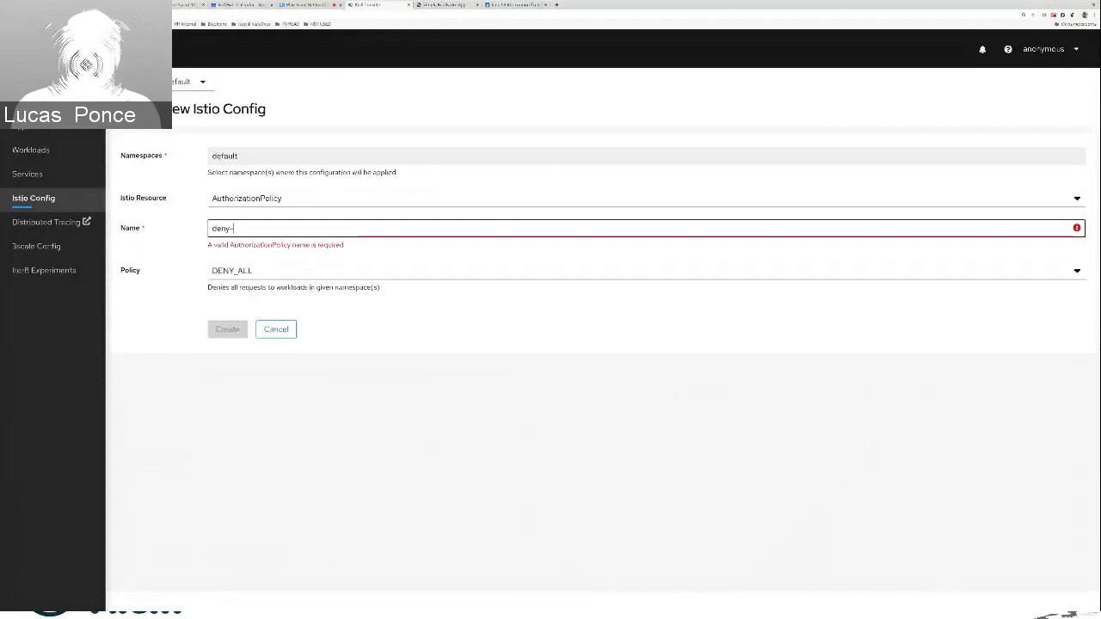
{"action": "type", "text": "all"}
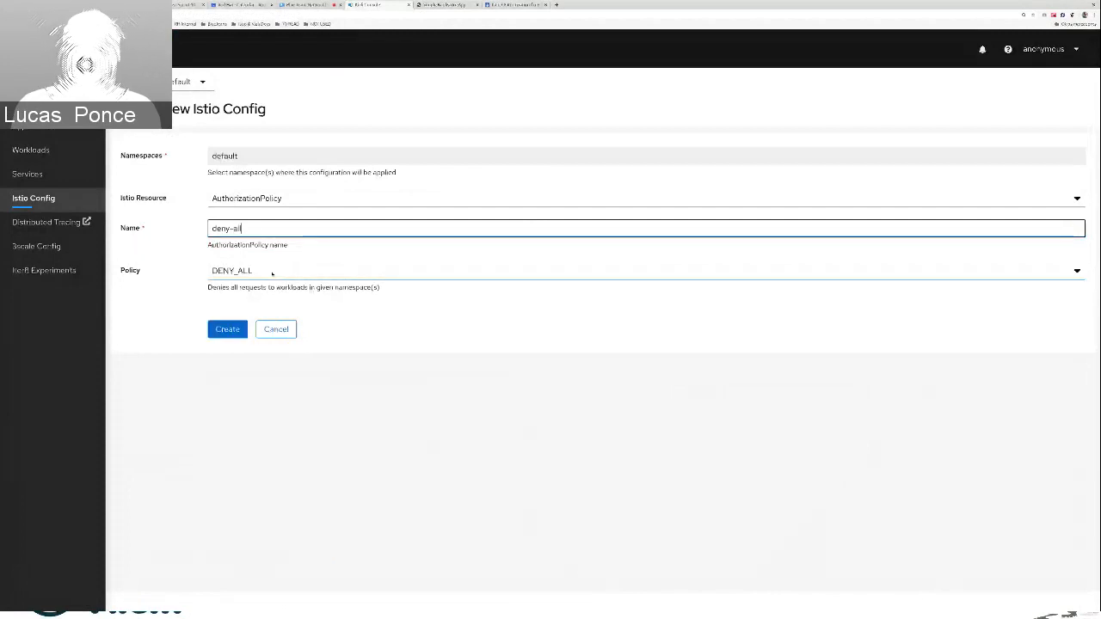
{"action": "left_click", "coordinate": [228, 330]}
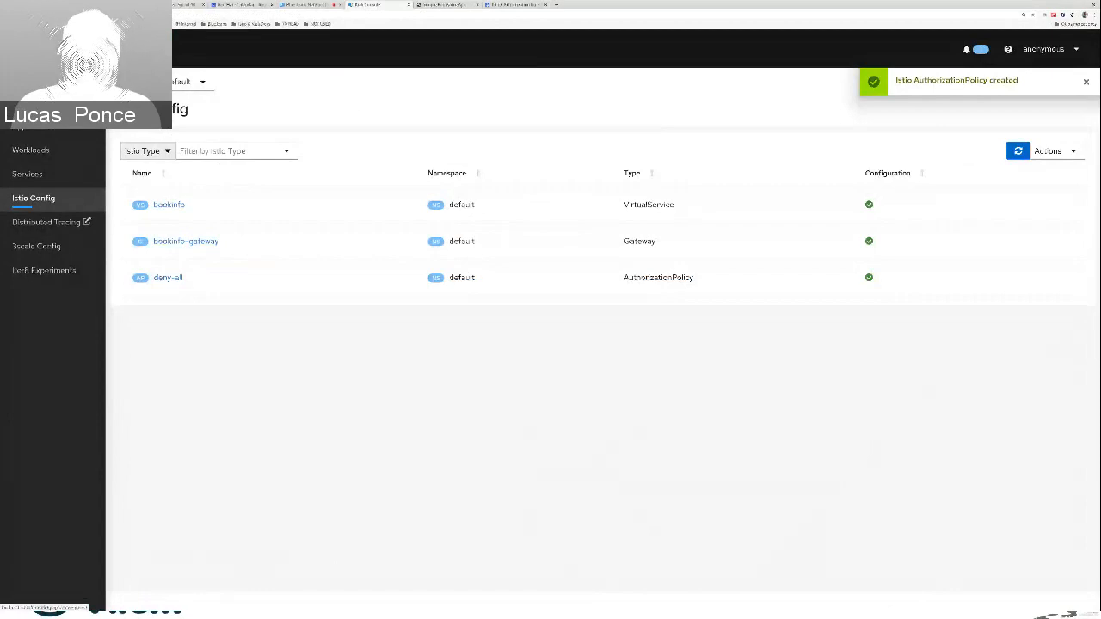
Check the traffic graph, then reload the Bookinfo product page to test the deny-all policy
{"action": "left_click", "coordinate": [25, 102]}
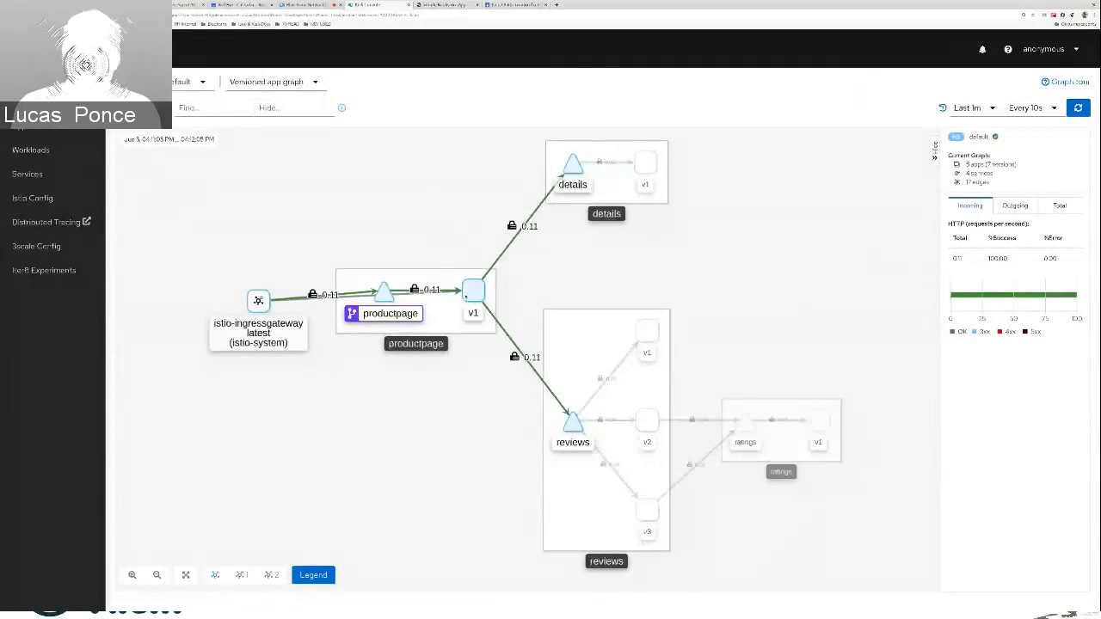
{"action": "key", "text": "ctrl+Tab"}
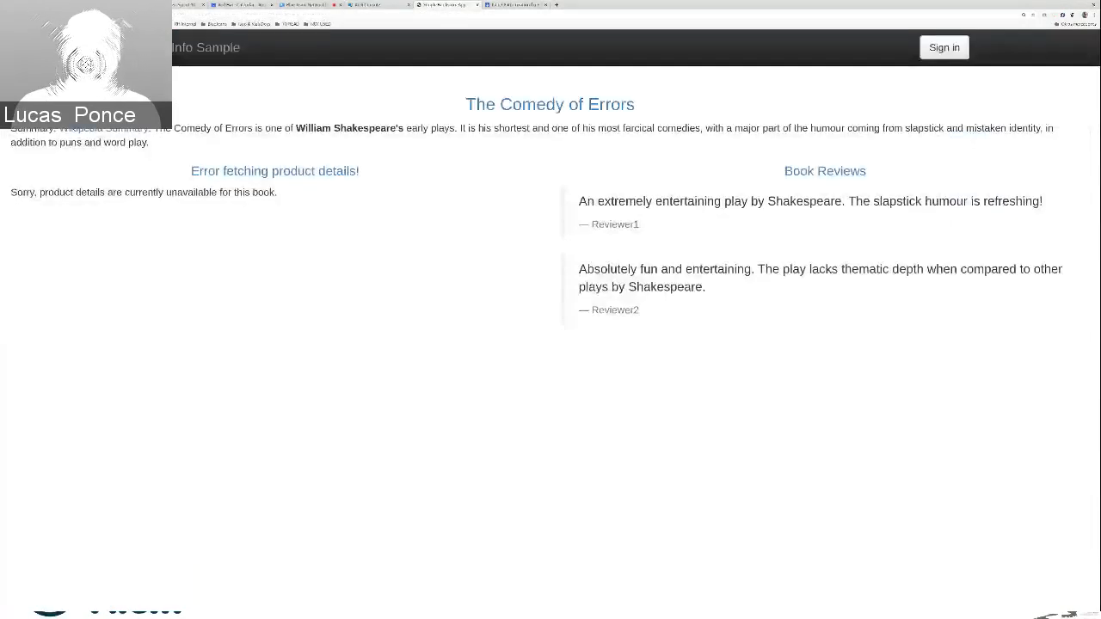
{"action": "key", "text": "F5"}
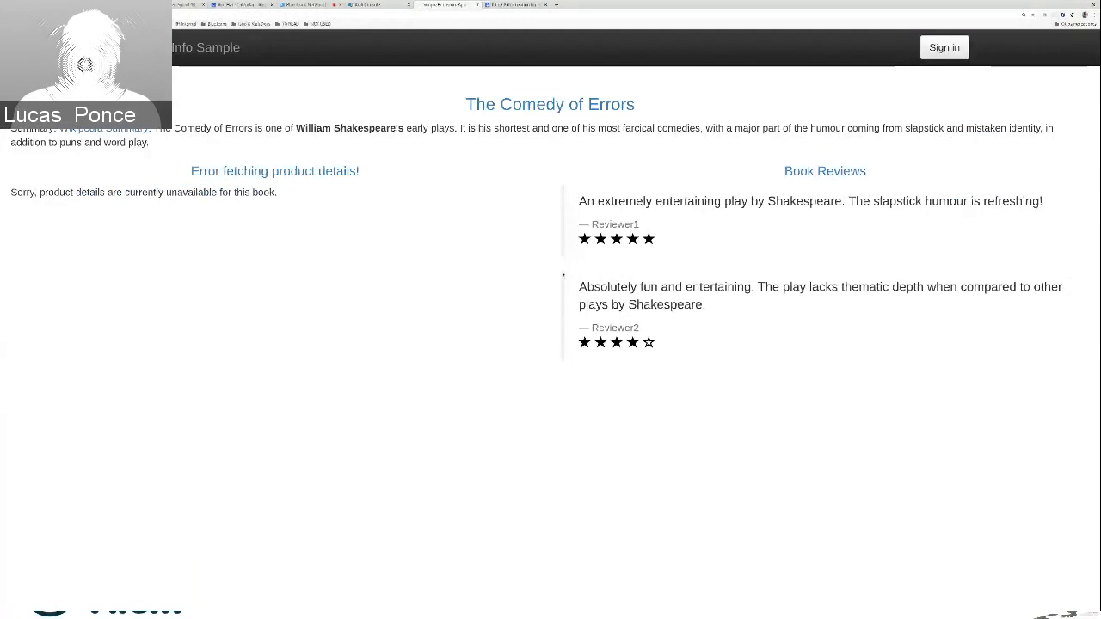
{"action": "key", "text": "F5"}
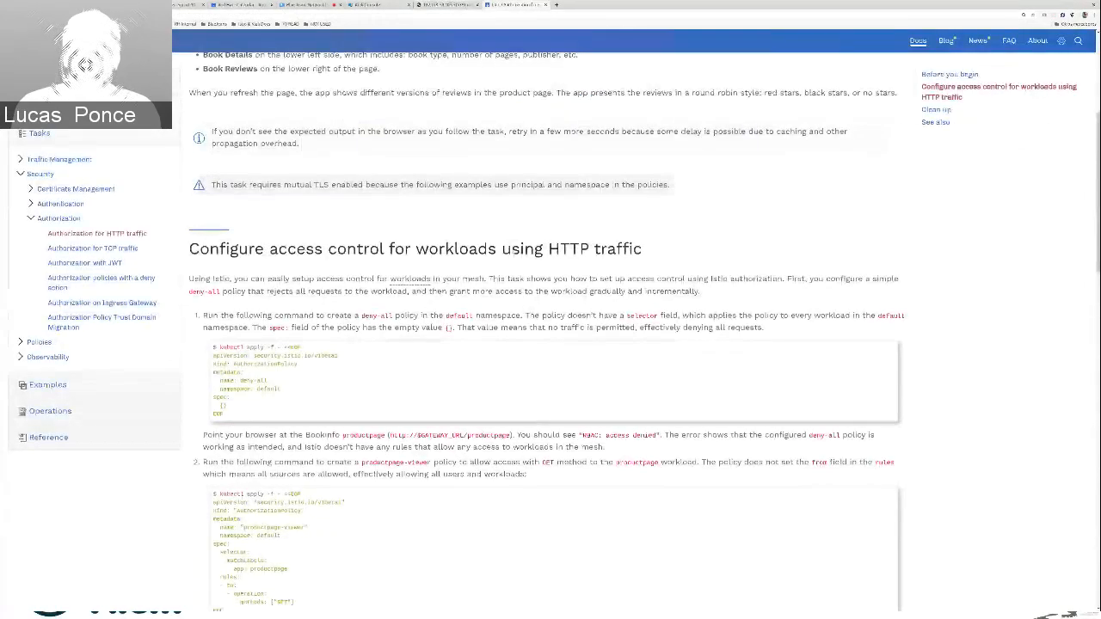
Review the productpage-viewer policy example in the Istio documentation, highlighting its GET methods line
{"action": "scroll", "coordinate": [550, 344], "scroll_direction": "down", "scroll_amount": 4}
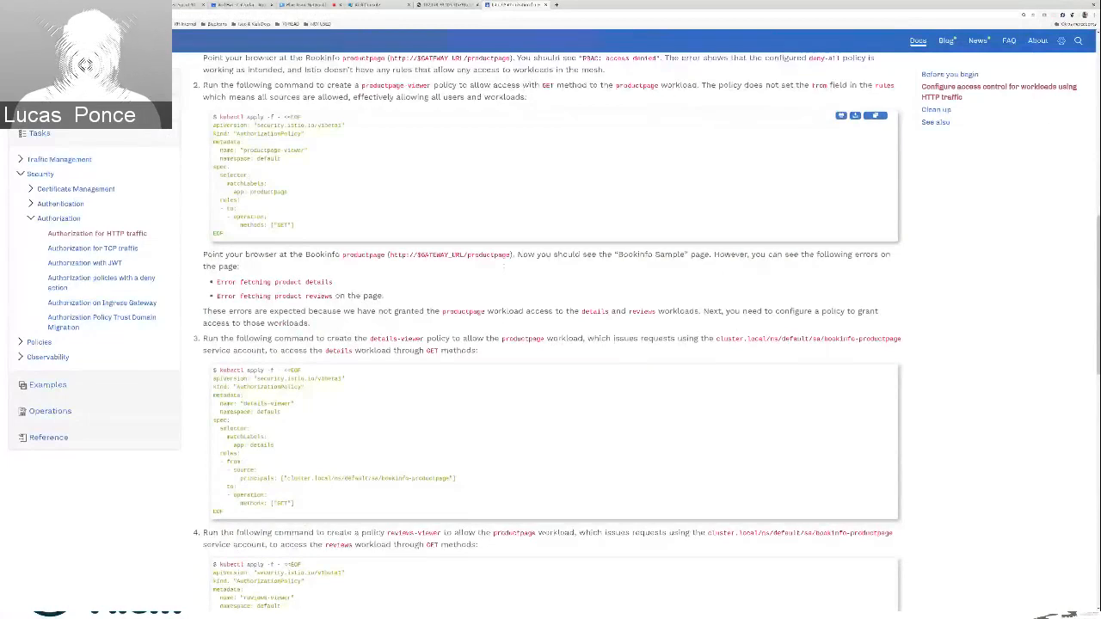
{"action": "scroll", "coordinate": [504, 267], "scroll_direction": "up", "scroll_amount": 1}
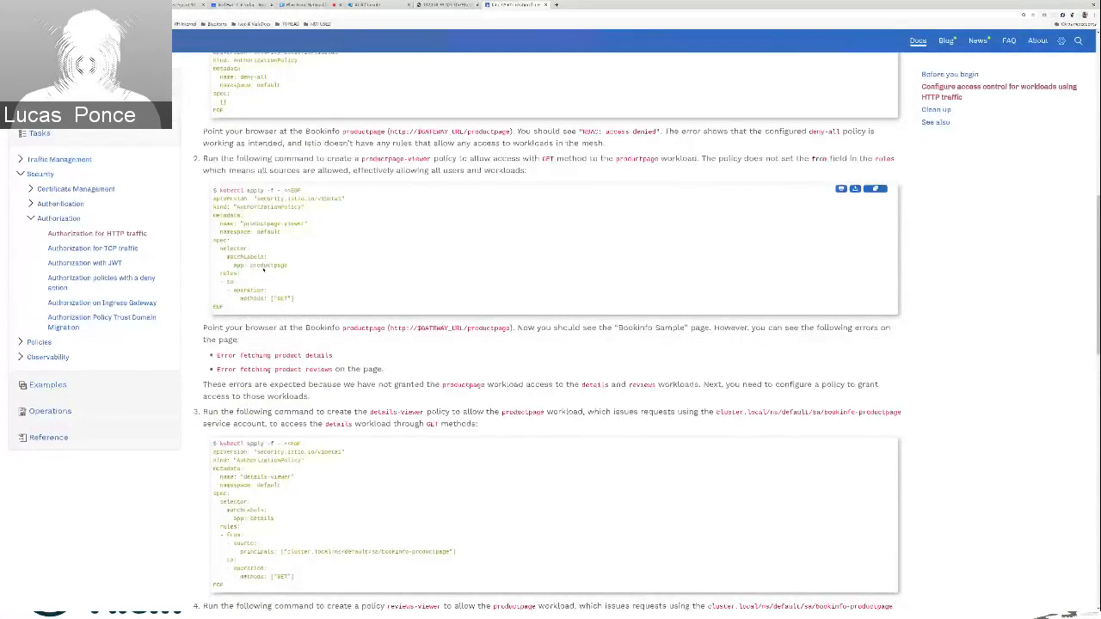
{"action": "left_click_drag", "start_coordinate": [240, 298], "coordinate": [294, 298]}
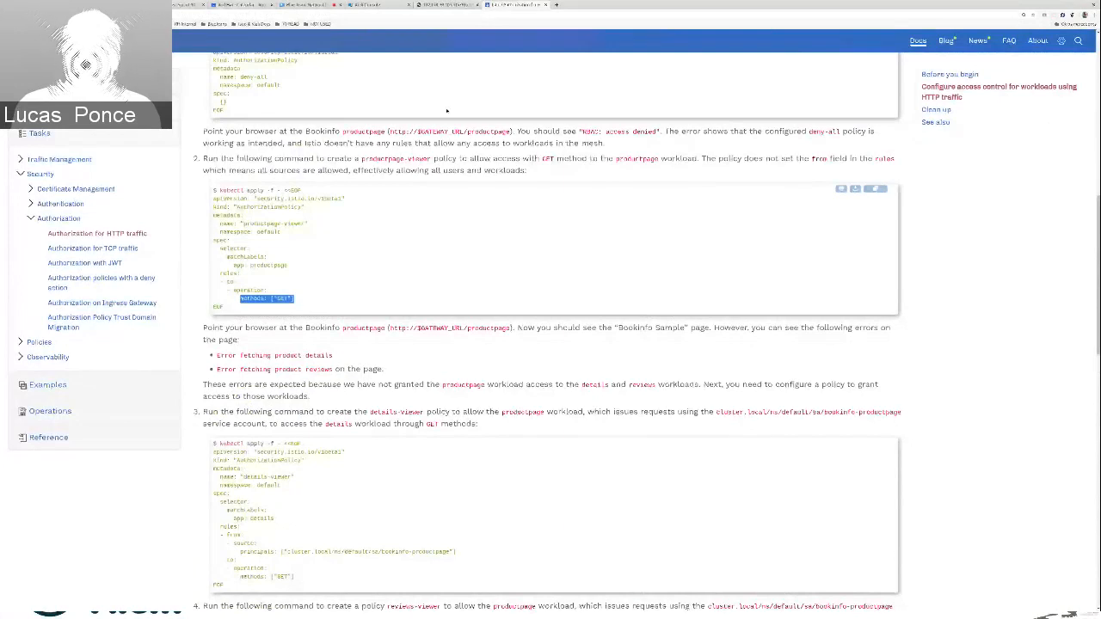
Back in Kiali, start a new AuthorizationPolicy named productpage-viewer and set its policy to RULES
{"action": "left_click", "coordinate": [377, 5]}
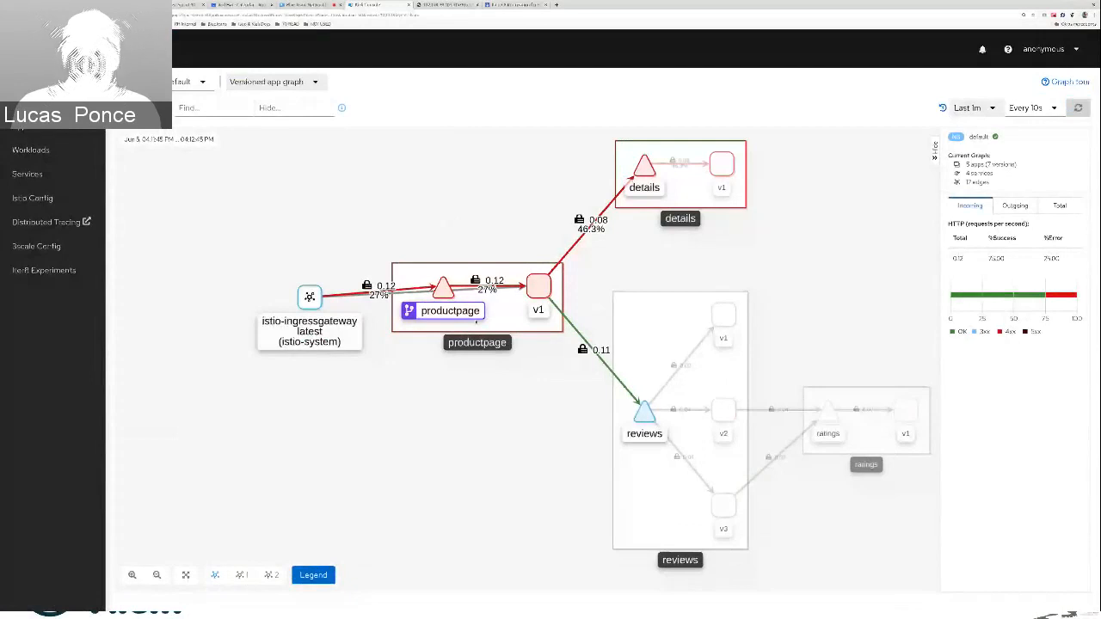
{"action": "left_click", "coordinate": [34, 199]}
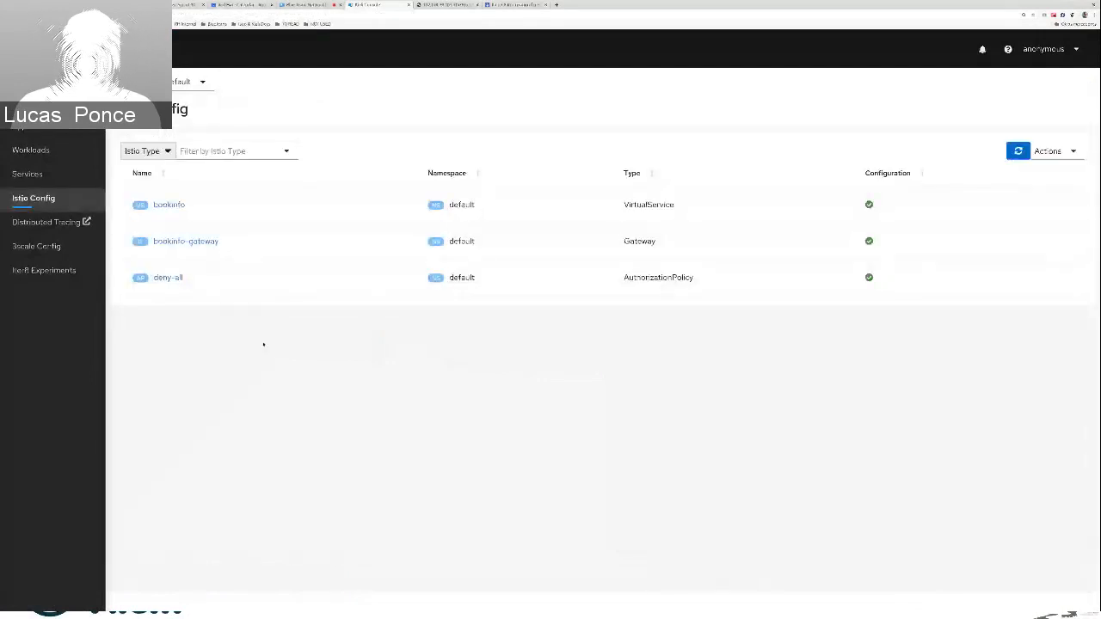
{"action": "left_click", "coordinate": [276, 230]}
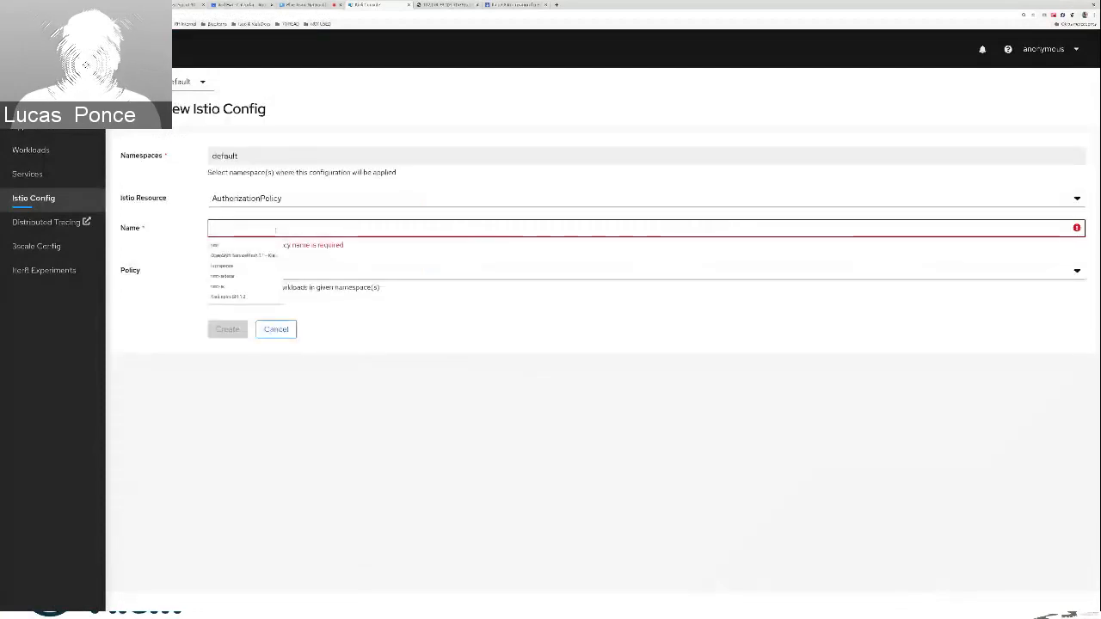
{"action": "type", "text": "pr"}
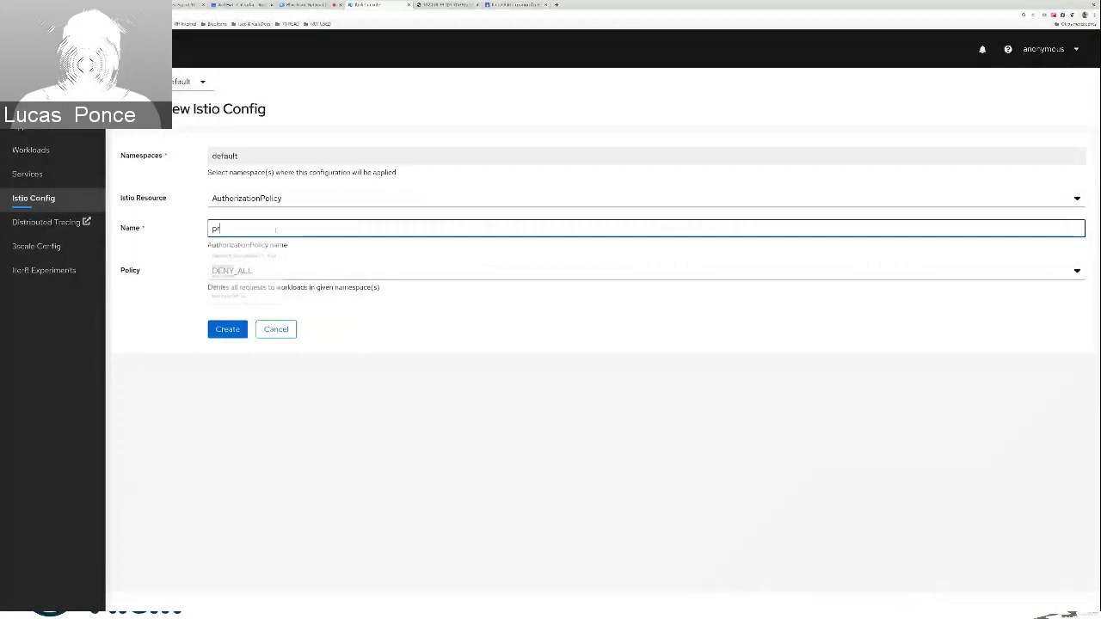
{"action": "left_click", "coordinate": [277, 272]}
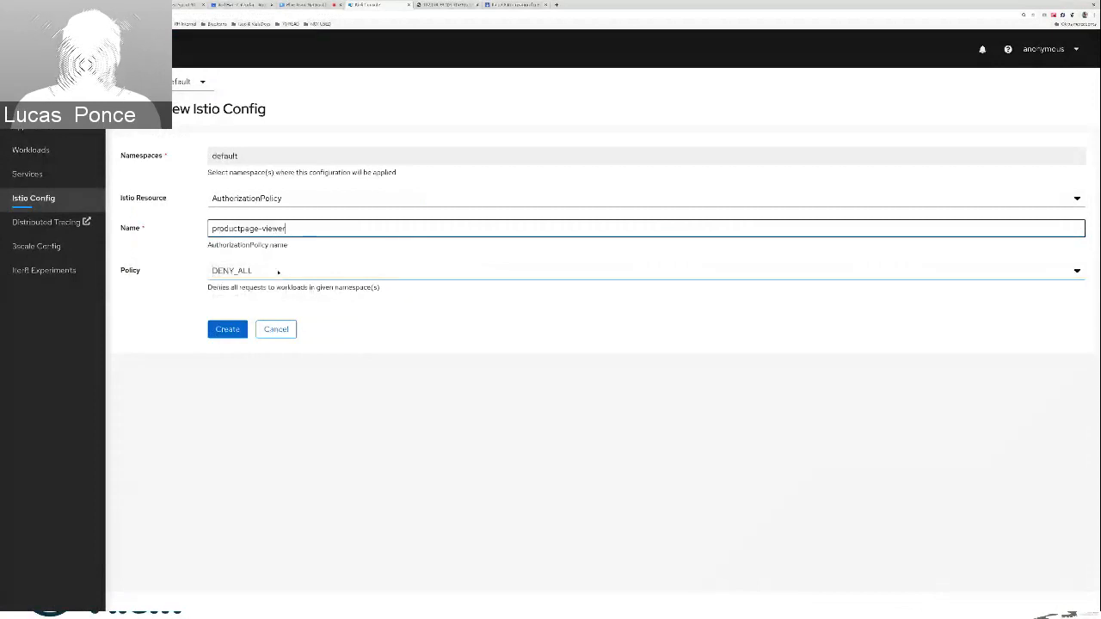
{"action": "left_click", "coordinate": [278, 272]}
{"action": "left_click", "coordinate": [263, 309]}
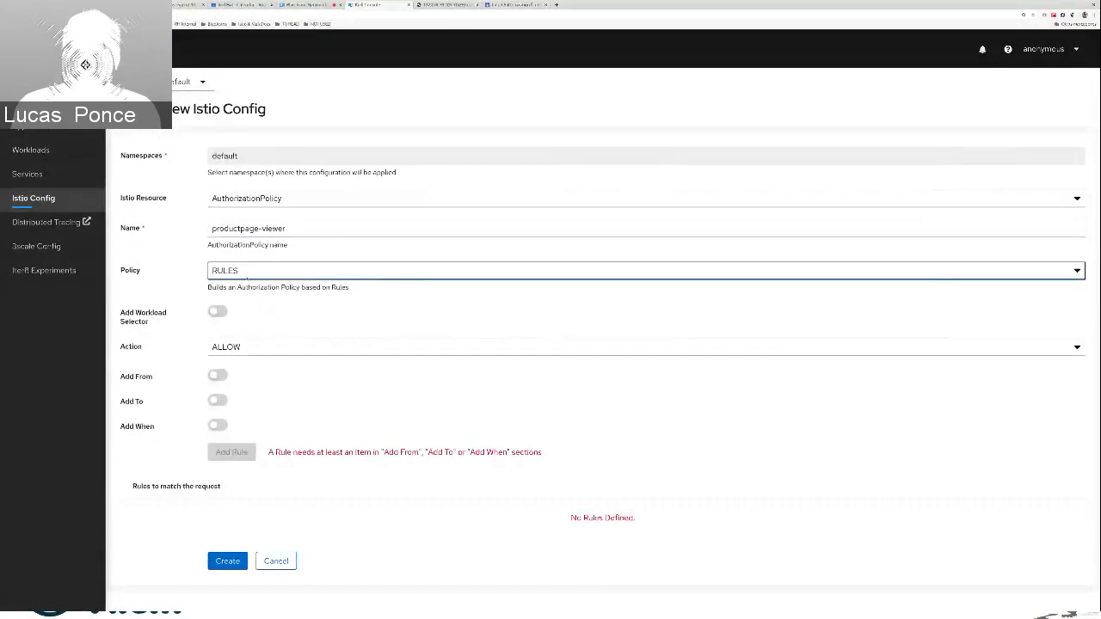
Add a workload selector with the label app=productpage to the productpage-viewer policy
{"action": "left_click", "coordinate": [218, 311]}
{"action": "left_click", "coordinate": [245, 347]}
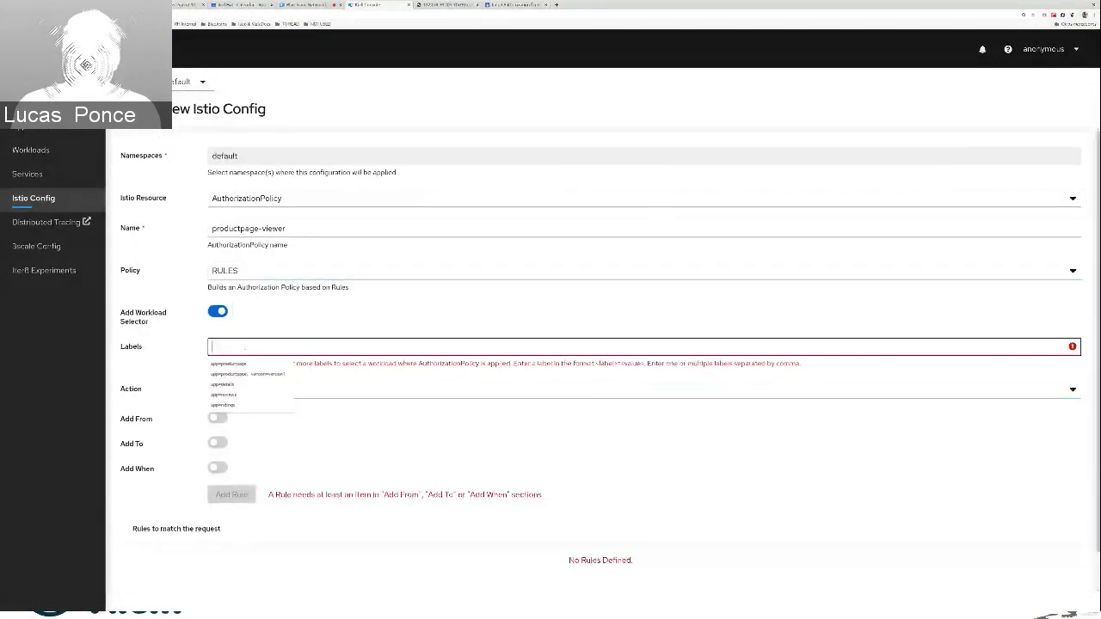
{"action": "left_click", "coordinate": [229, 364]}
{"action": "scroll", "coordinate": [286, 350], "scroll_direction": "down", "scroll_amount": 1}
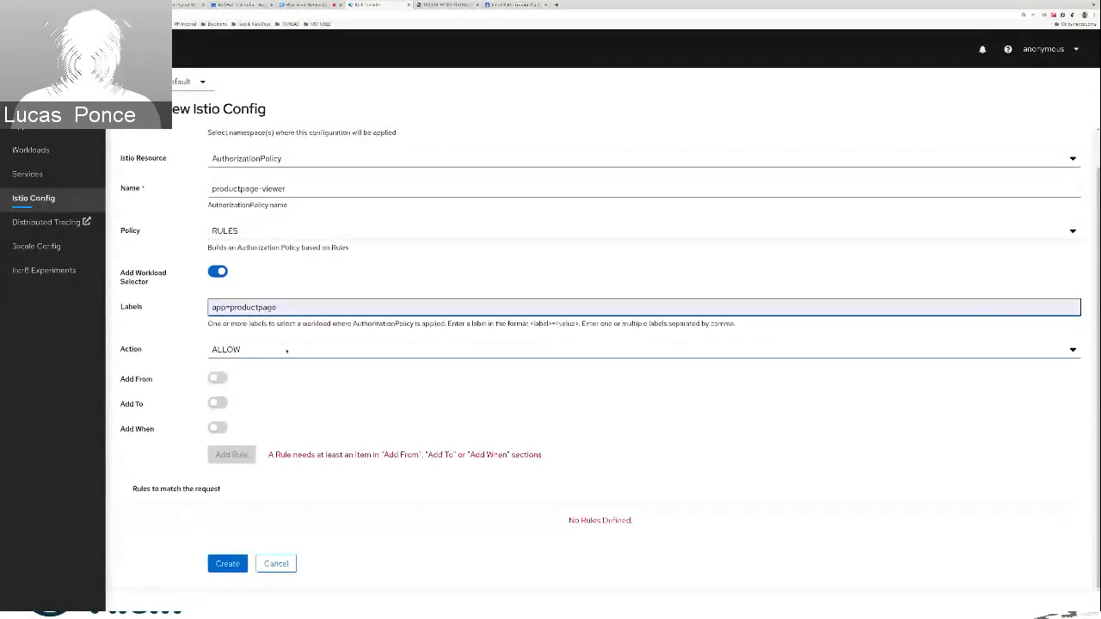
{"action": "scroll", "coordinate": [286, 350], "scroll_direction": "up", "scroll_amount": 1}
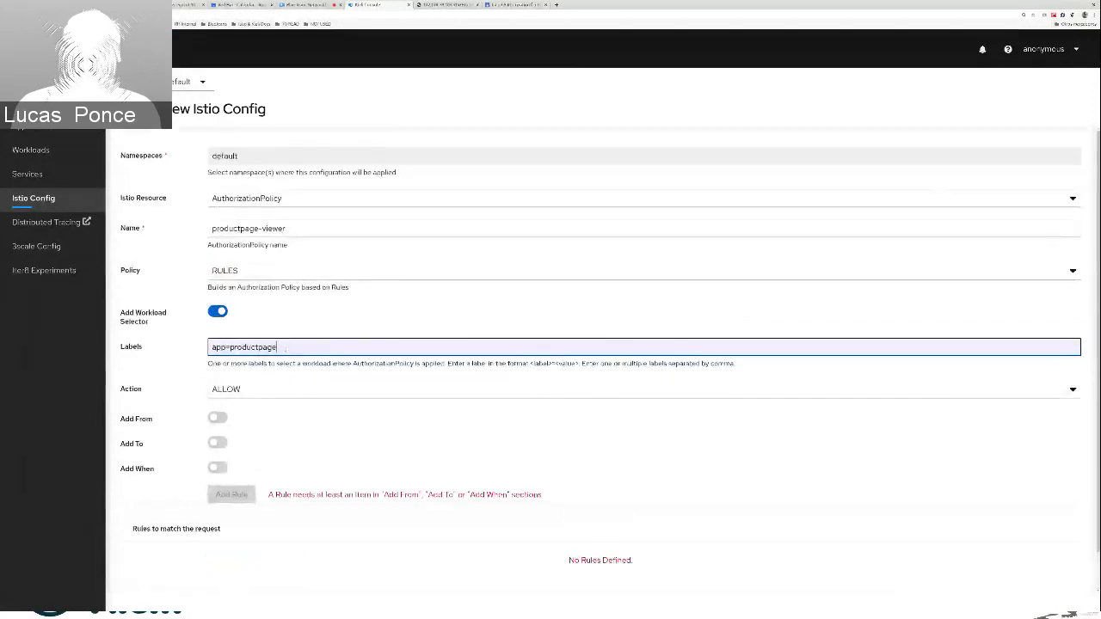
{"action": "scroll", "coordinate": [286, 350], "scroll_direction": "down", "scroll_amount": 1}
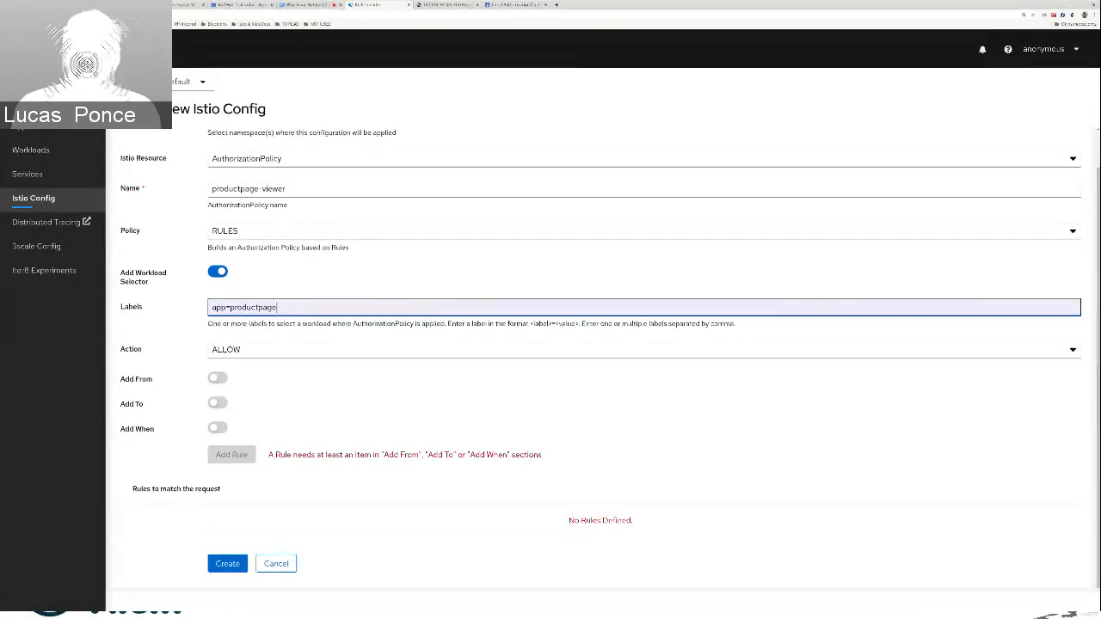
Enable the To section of the rule and add an operation with methods set to GET to the To List
{"action": "left_click", "coordinate": [218, 403]}
{"action": "scroll", "coordinate": [218, 404], "scroll_direction": "down", "scroll_amount": 1}
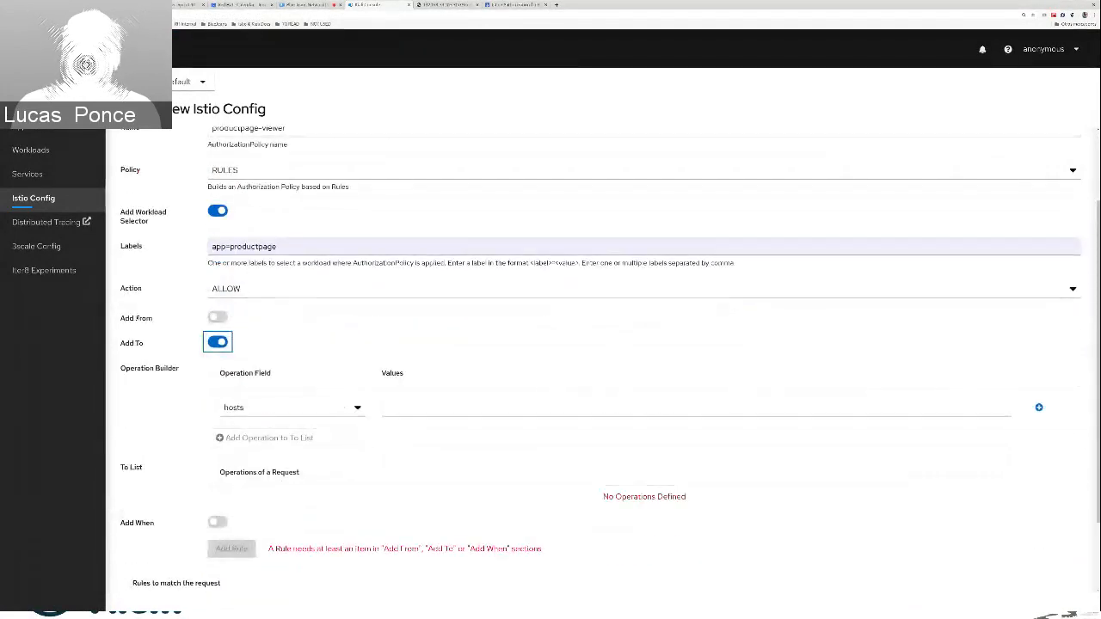
{"action": "left_click", "coordinate": [342, 409]}
{"action": "left_click", "coordinate": [336, 441]}
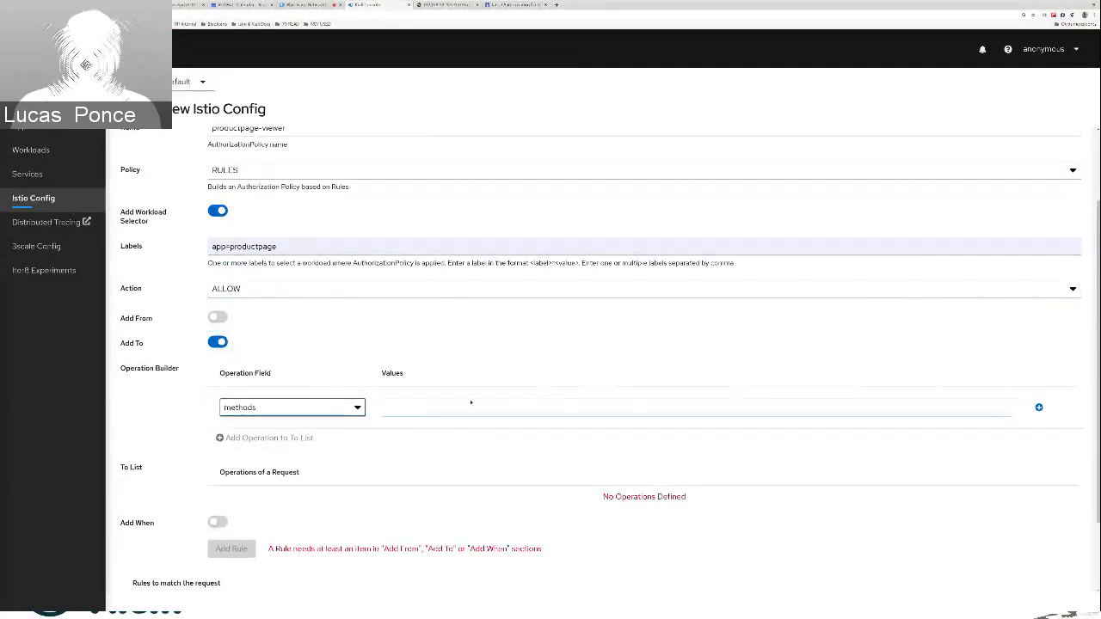
{"action": "left_click", "coordinate": [419, 412]}
{"action": "type", "text": "GET"}
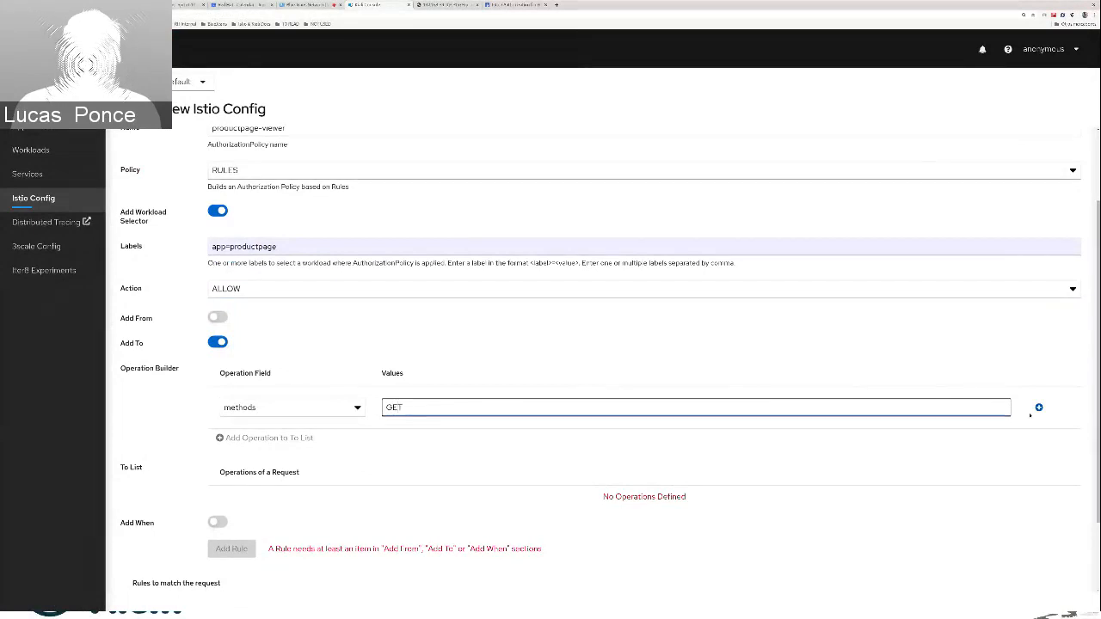
{"action": "key", "text": "Return"}
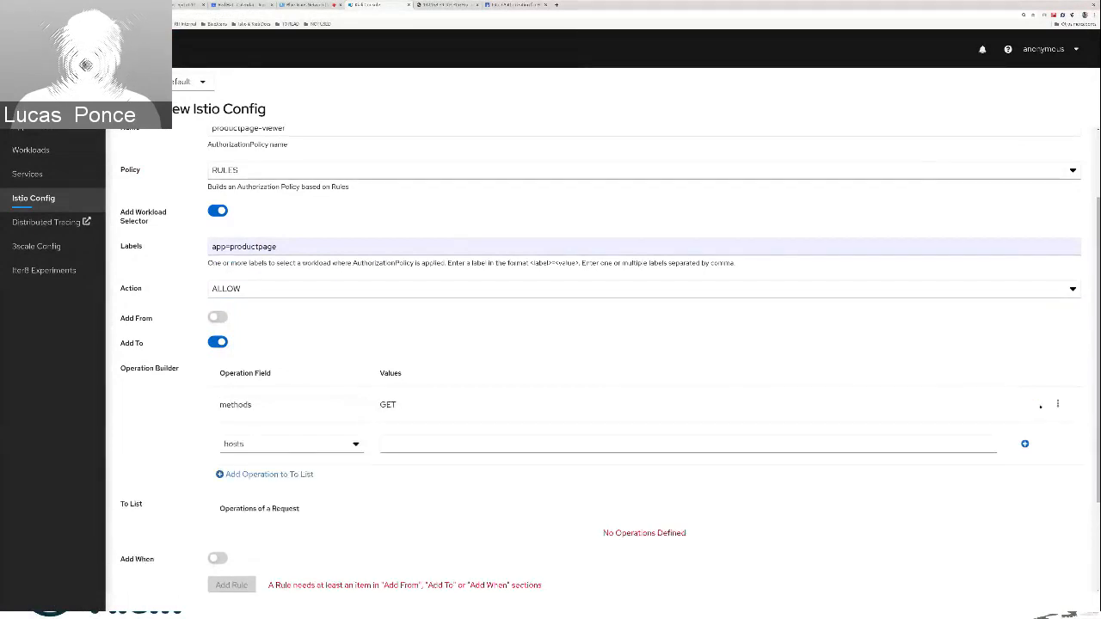
{"action": "left_click", "coordinate": [281, 473]}
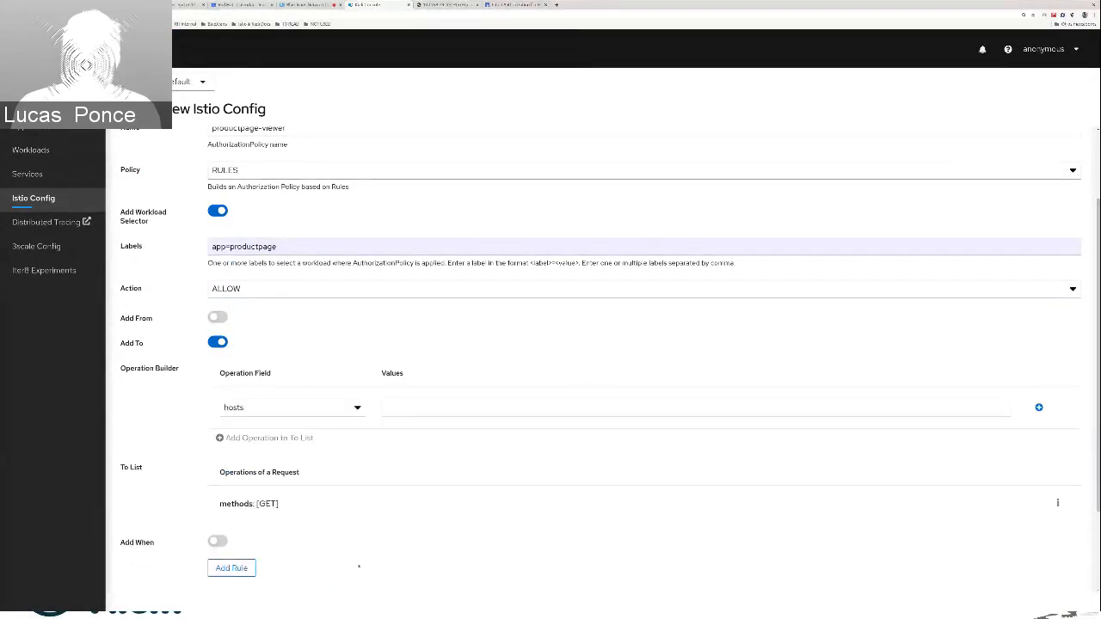
{"action": "scroll", "coordinate": [247, 435], "scroll_direction": "down", "scroll_amount": 1}
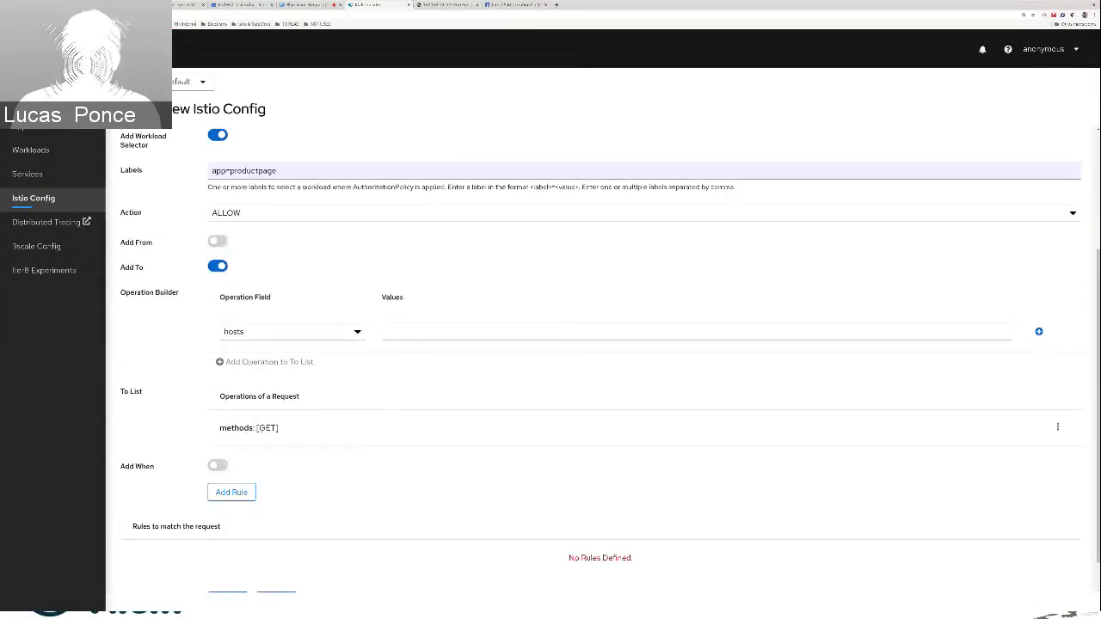
Create the productpage-viewer policy with the GET methods operation added as its rule, and open the created policy's YAML
{"action": "left_click", "coordinate": [344, 336]}
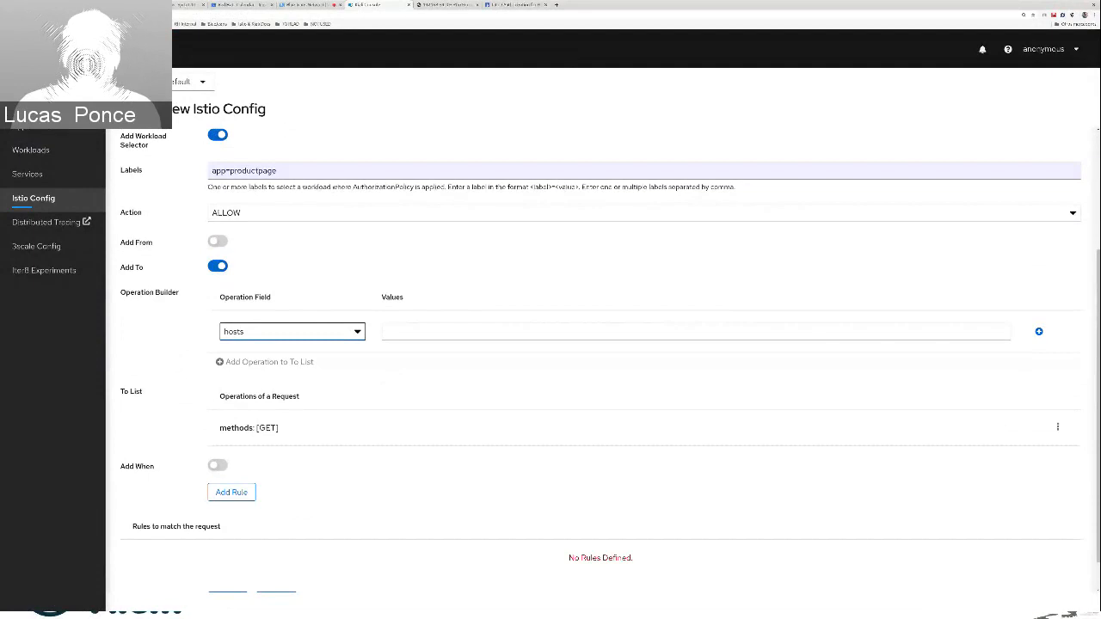
{"action": "scroll", "coordinate": [218, 214], "scroll_direction": "down", "scroll_amount": 1}
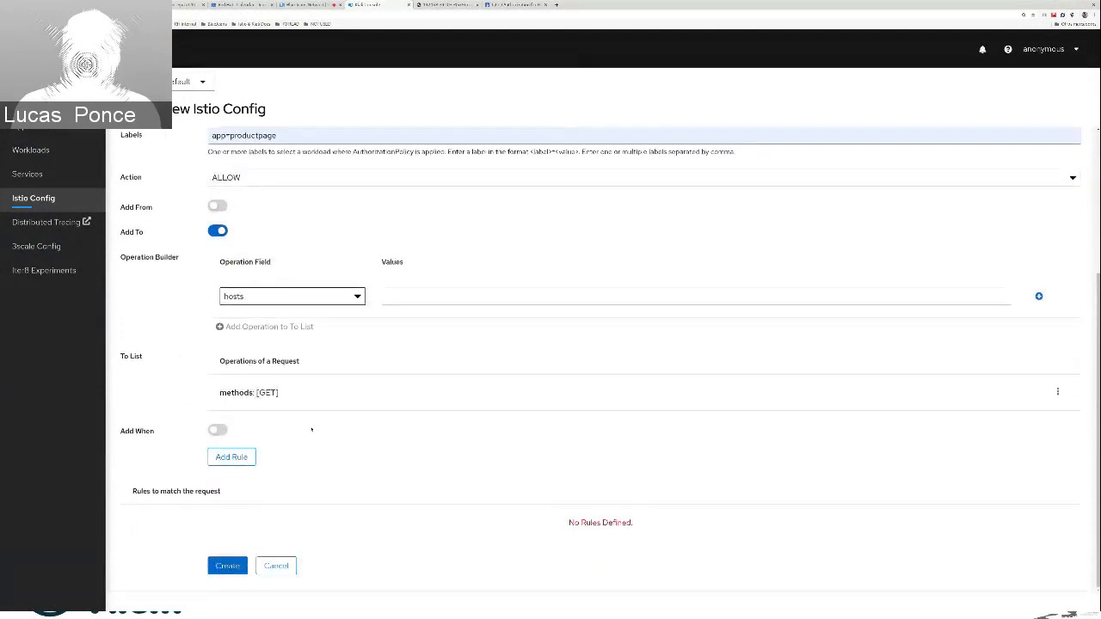
{"action": "left_click", "coordinate": [229, 453]}
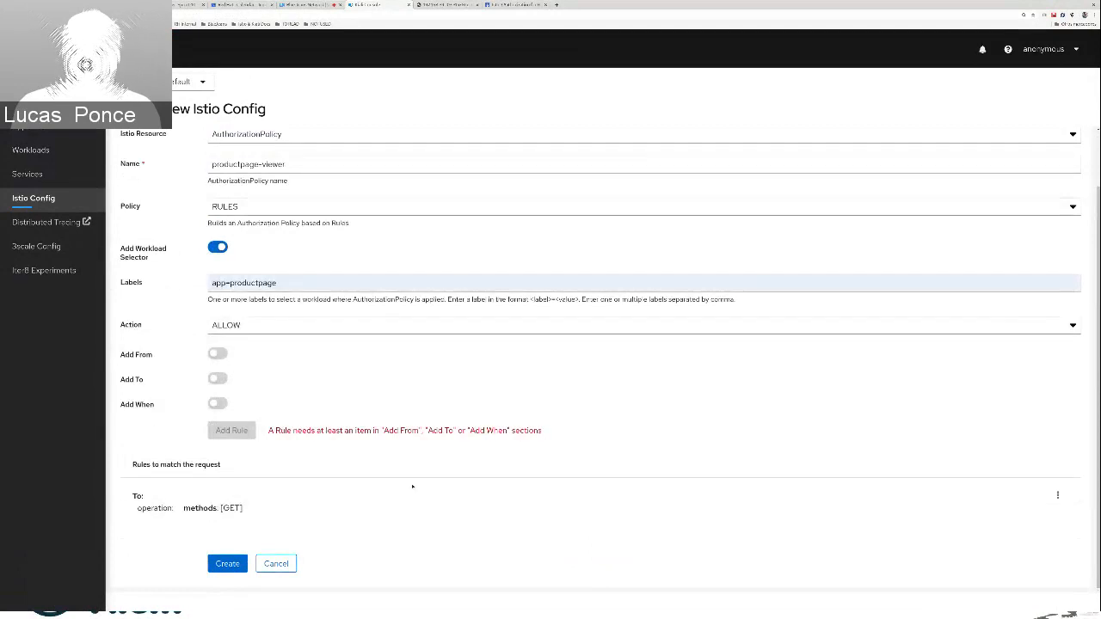
{"action": "left_click", "coordinate": [230, 565]}
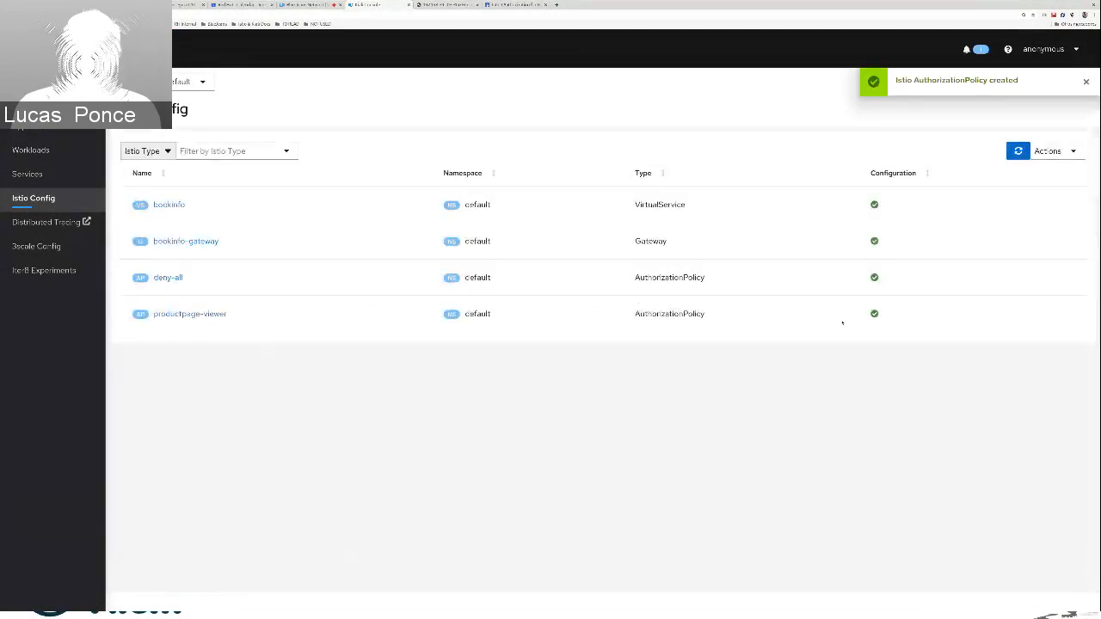
{"action": "left_click", "coordinate": [206, 314]}
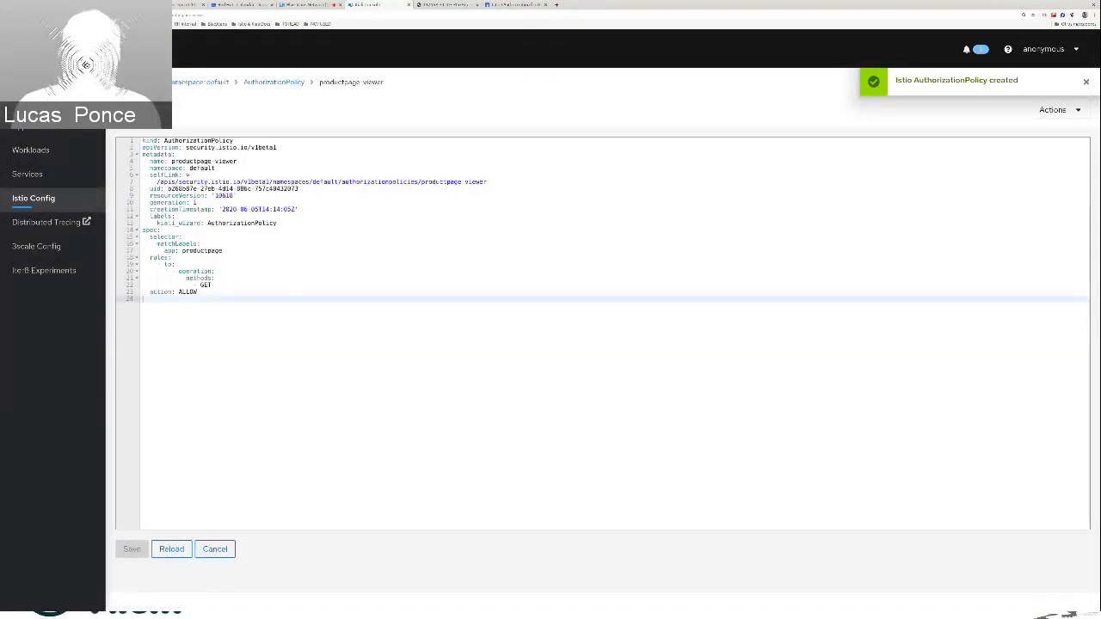
Check the product details message on the Bookinfo product page, and inspect the default namespace's traffic graph in Kiali
{"action": "key", "text": "ctrl+Tab"}
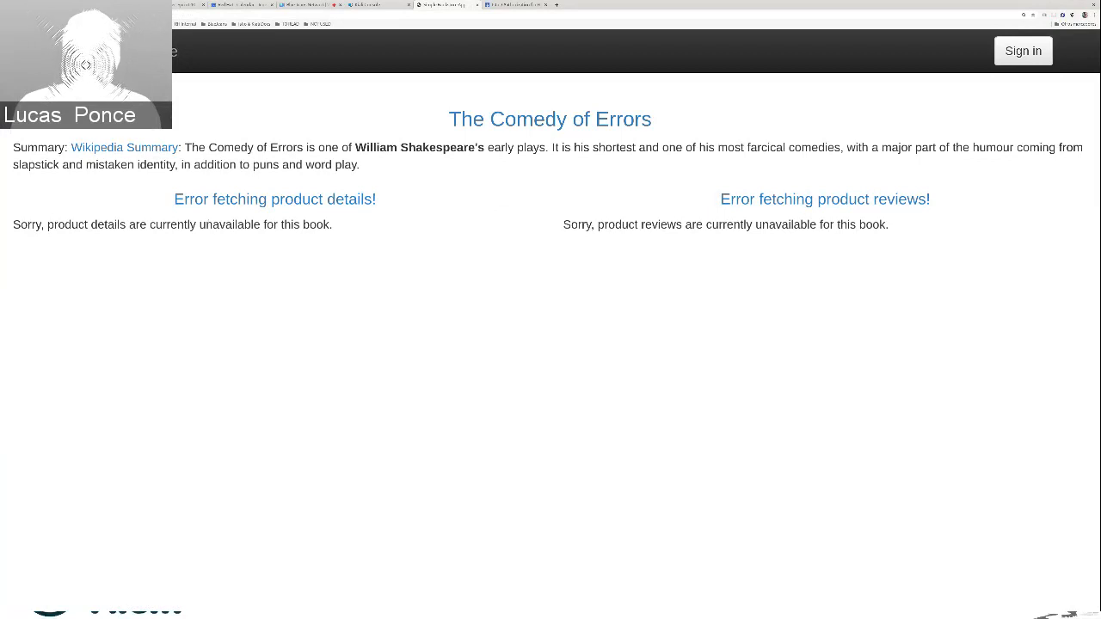
{"action": "double_click", "coordinate": [174, 225]}
{"action": "left_click_drag", "start_coordinate": [334, 225], "coordinate": [41, 226]}
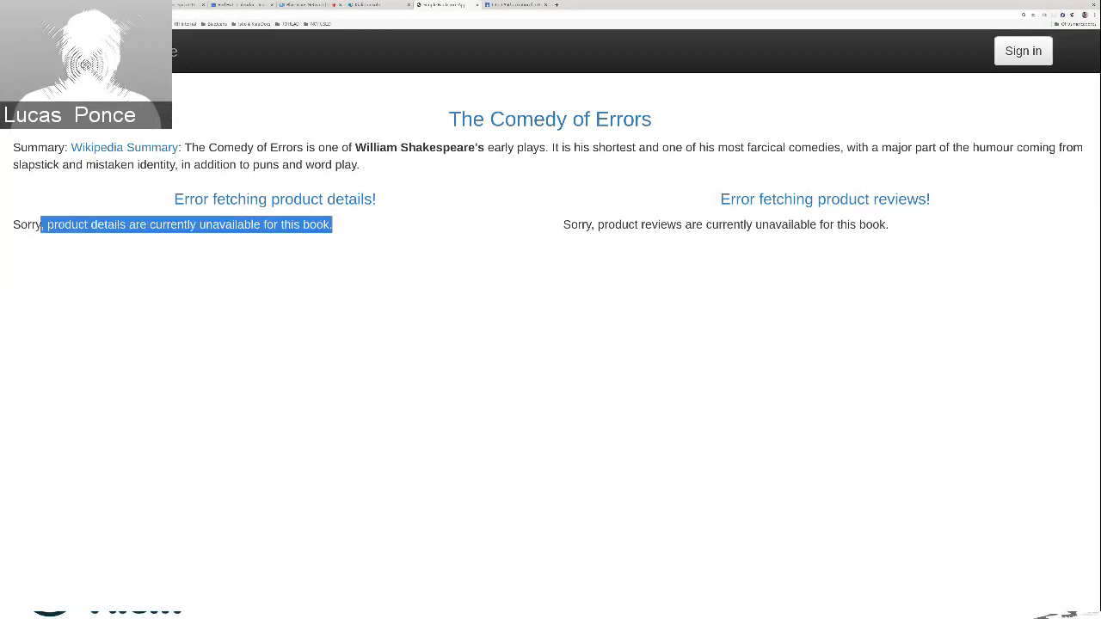
{"action": "left_click", "coordinate": [260, 268]}
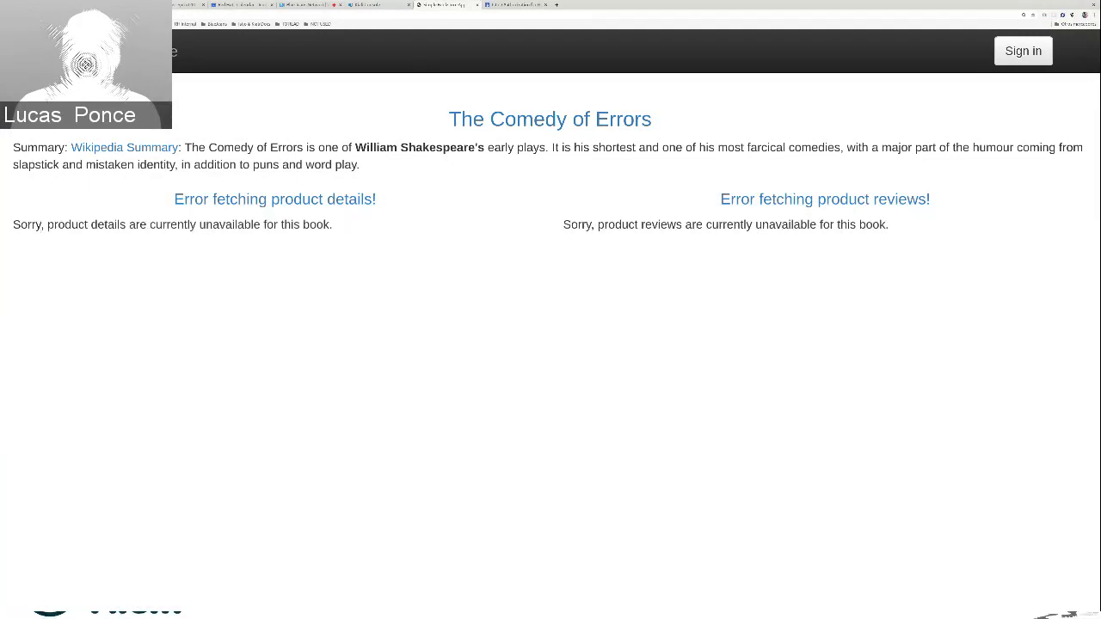
{"action": "left_click", "coordinate": [377, 5]}
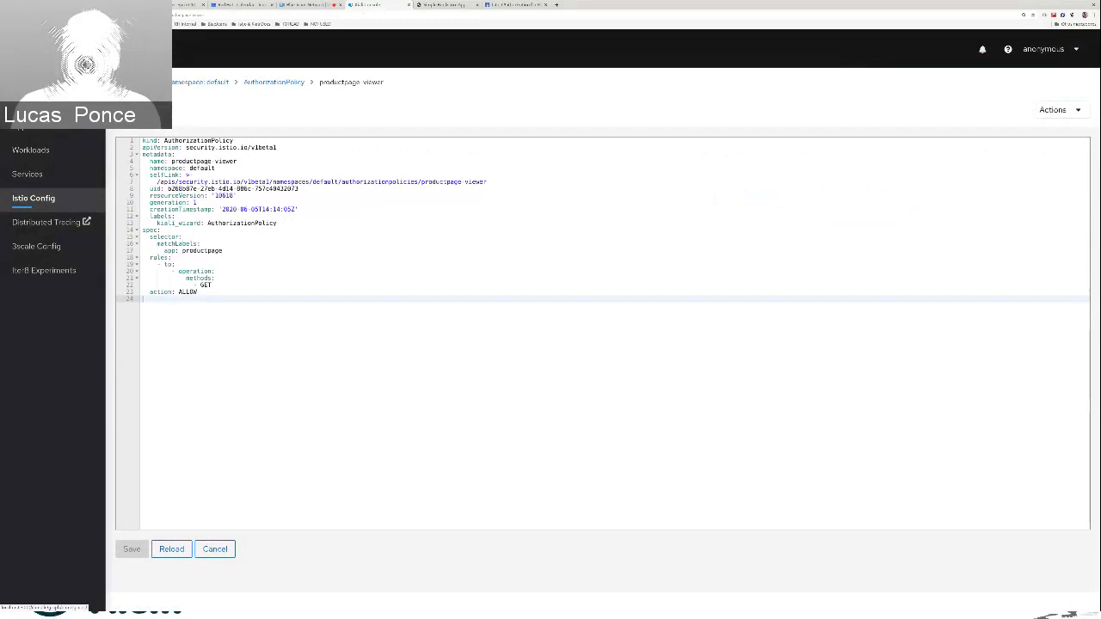
{"action": "left_click", "coordinate": [26, 101]}
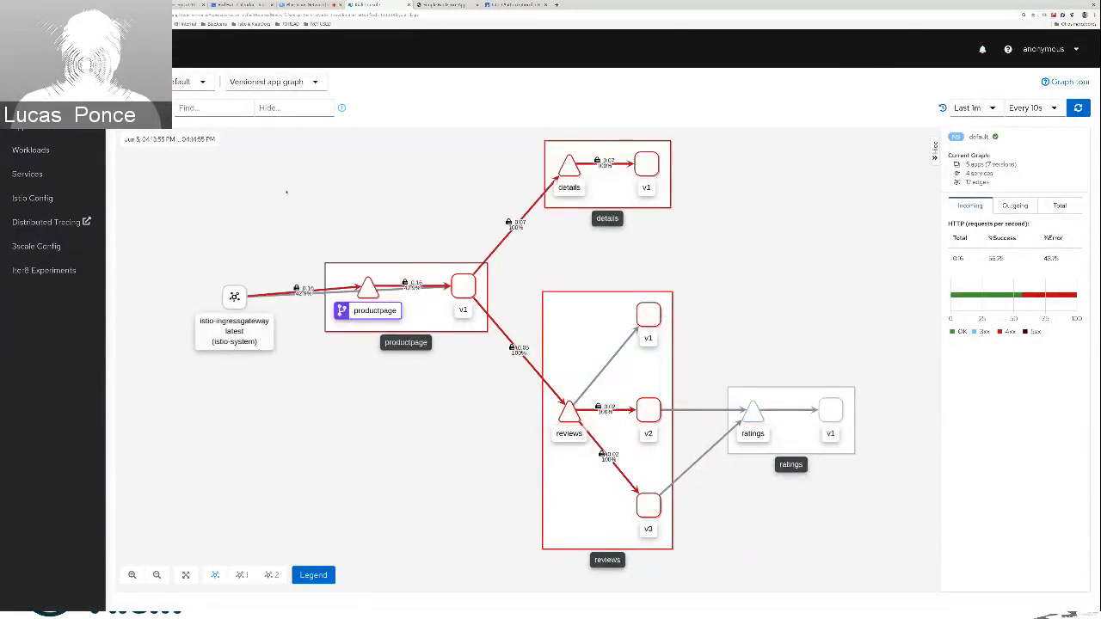
Start a new AuthorizationPolicy in the Istio configuration named reviews-viewer and set its policy to RULES
{"action": "left_click", "coordinate": [92, 191]}
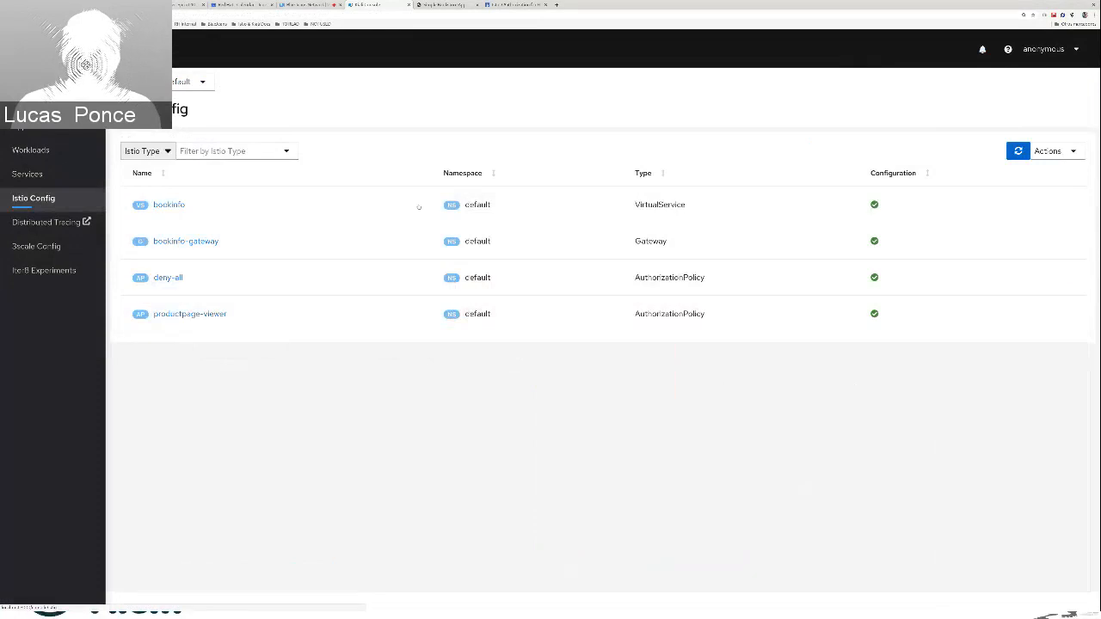
{"action": "left_click", "coordinate": [1057, 153]}
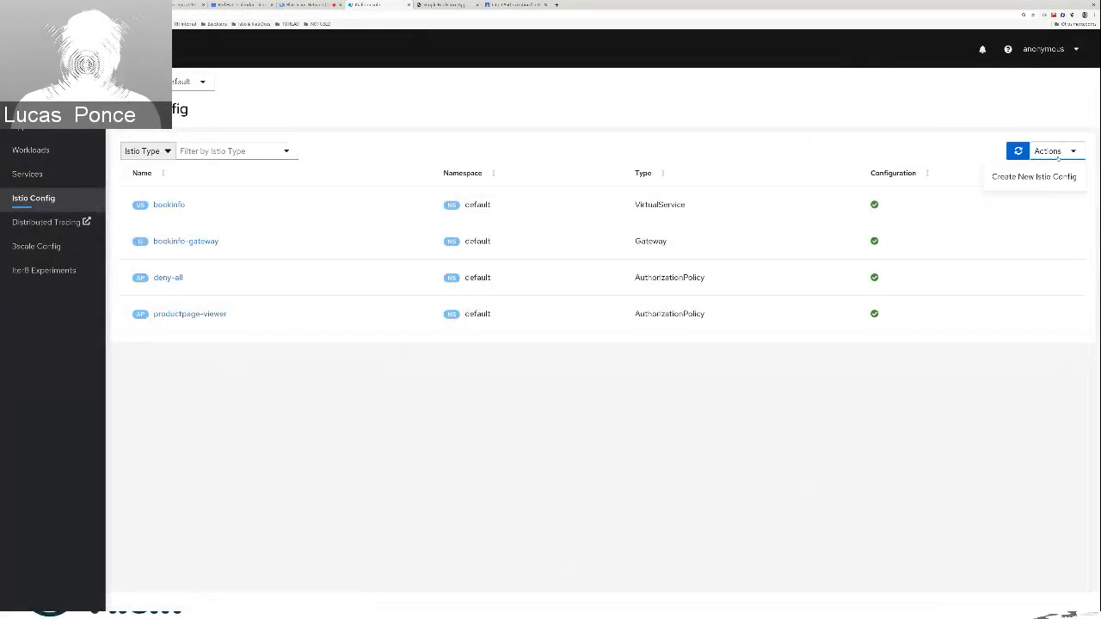
{"action": "left_click", "coordinate": [1041, 179]}
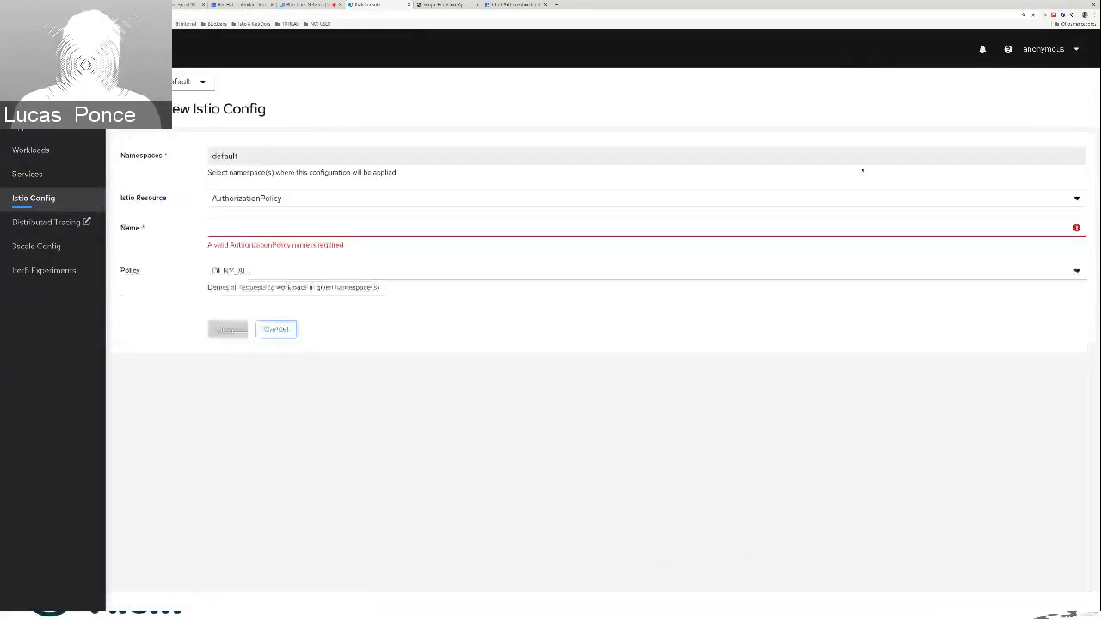
{"action": "left_click", "coordinate": [257, 230]}
{"action": "type", "text": "re"}
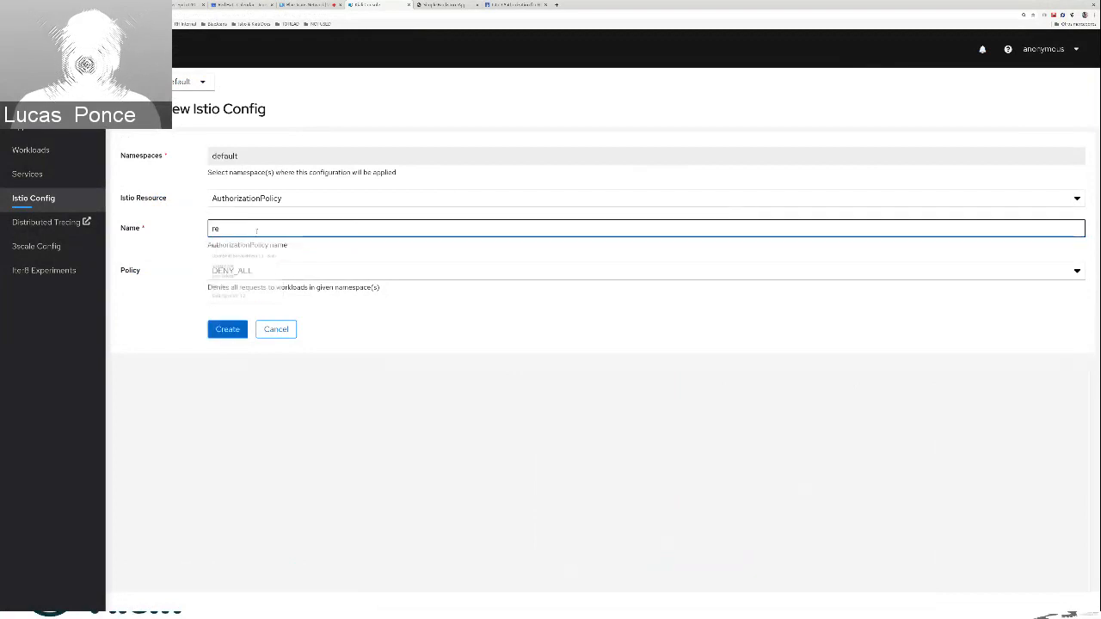
{"action": "type", "text": "views-vier"}
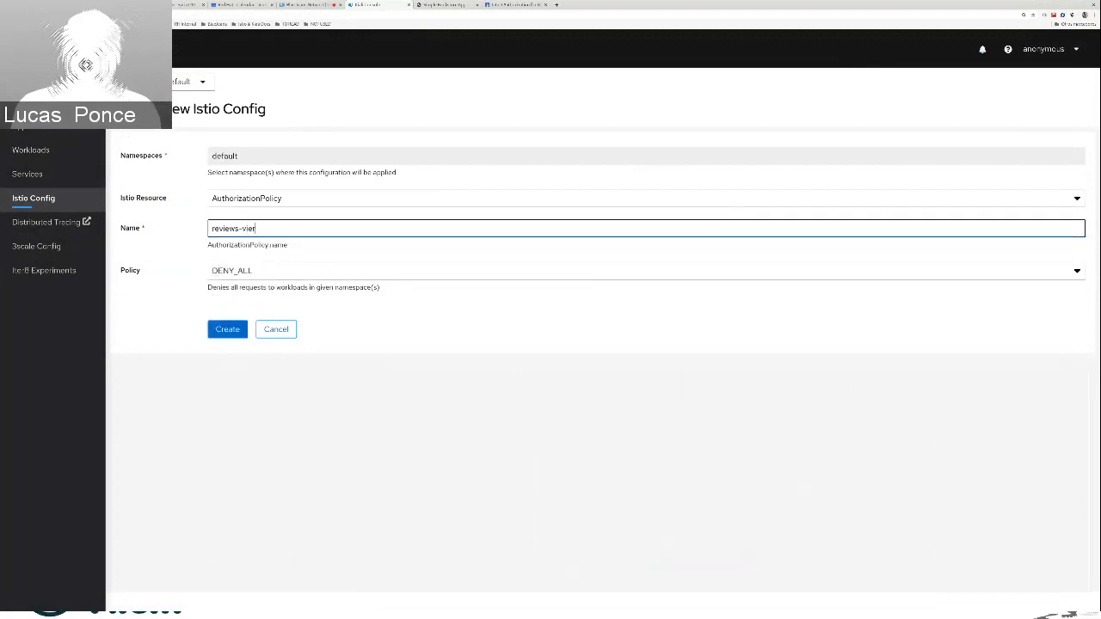
{"action": "key", "text": "BackSpace"}
{"action": "type", "text": "wer"}
{"action": "key", "text": "Tab"}
{"action": "key", "text": "Down"}
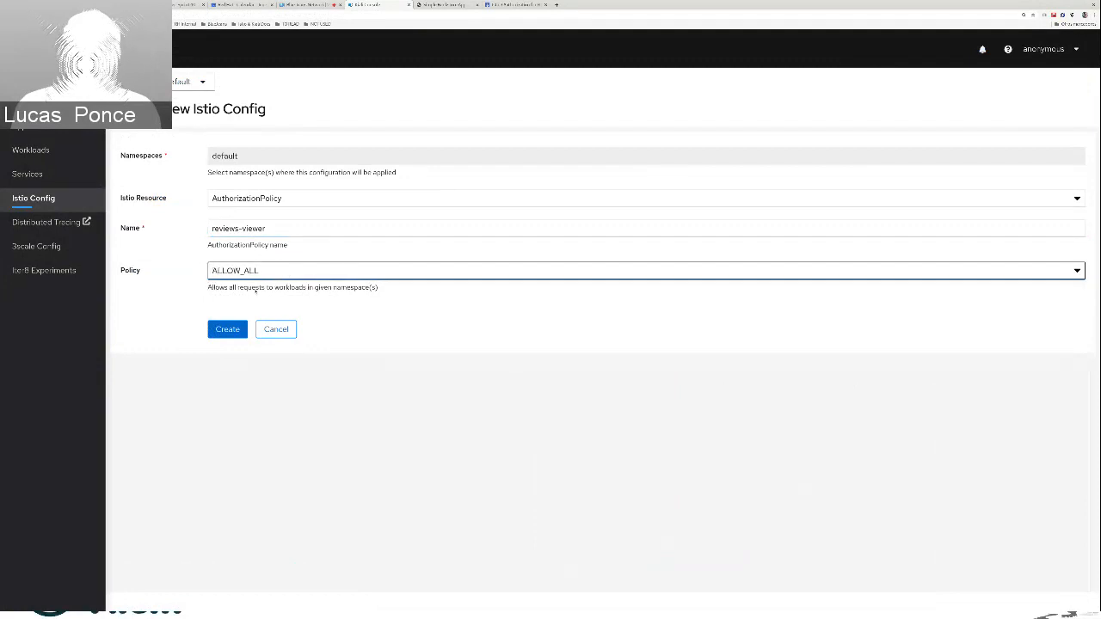
{"action": "key", "text": "Down"}
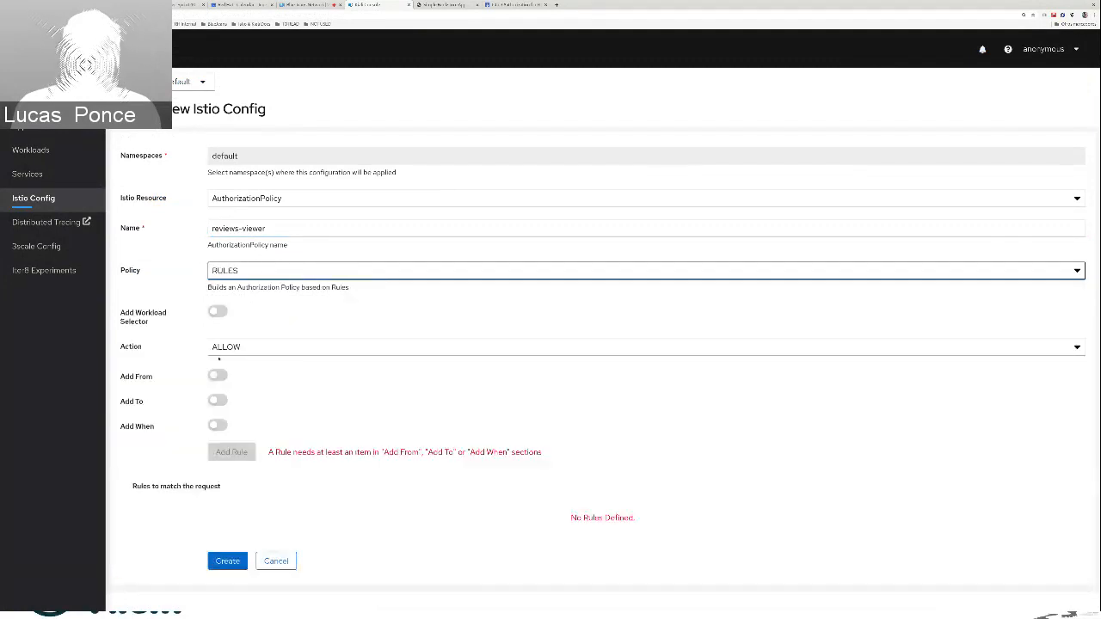
Add a workload selector with the label app=reviews and a To operation with methods set to GET
{"action": "left_click", "coordinate": [218, 312]}
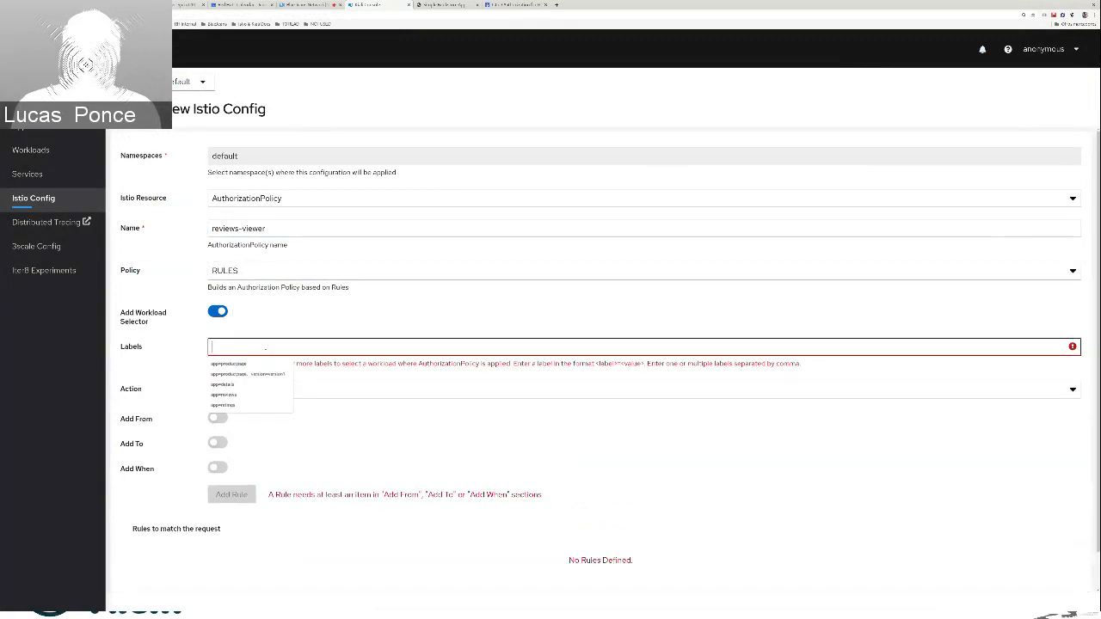
{"action": "left_click", "coordinate": [224, 394]}
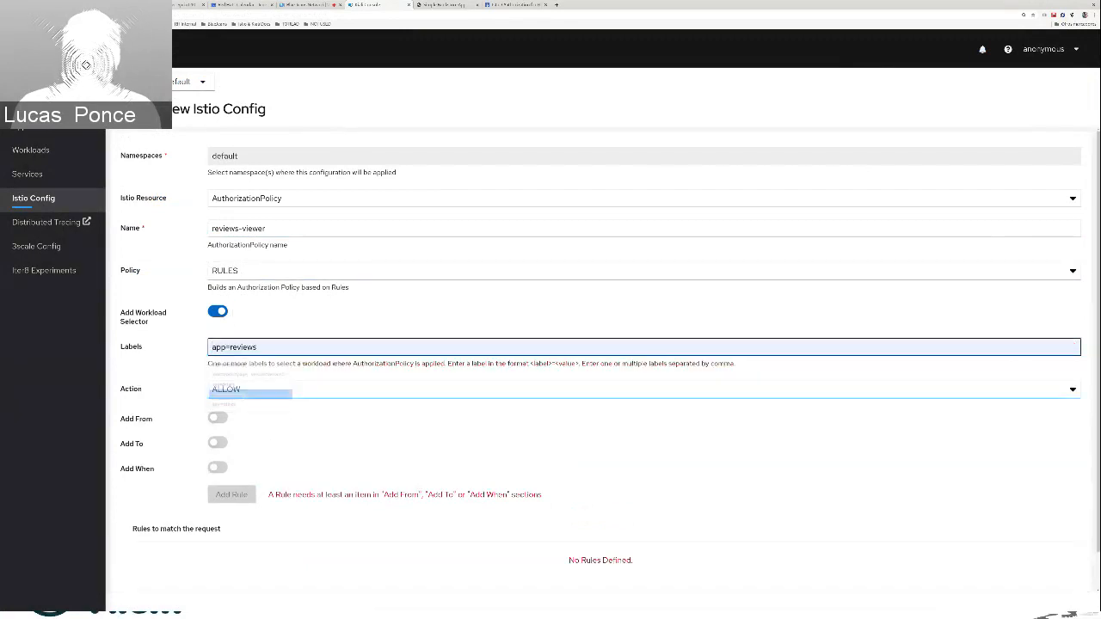
{"action": "left_click", "coordinate": [218, 442]}
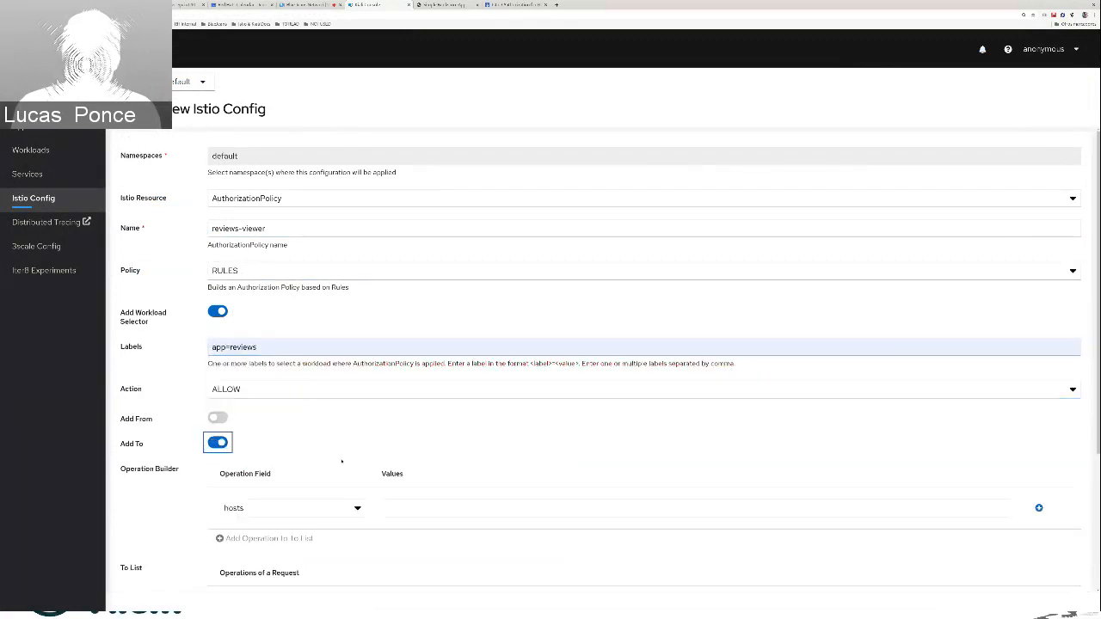
{"action": "scroll", "coordinate": [340, 448], "scroll_direction": "down", "scroll_amount": 1}
{"action": "left_click", "coordinate": [313, 450]}
{"action": "left_click", "coordinate": [312, 508]}
{"action": "left_click", "coordinate": [446, 448]}
{"action": "type", "text": "GET"}
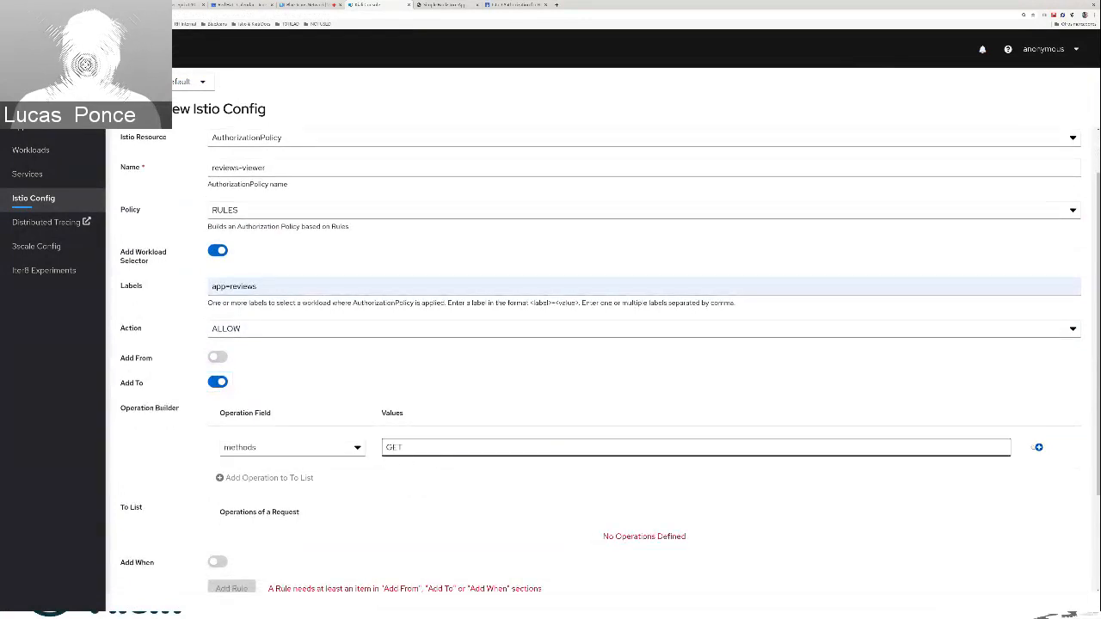
{"action": "left_click", "coordinate": [1038, 447]}
{"action": "left_click", "coordinate": [291, 515]}
Add the GET operation as a rule and create the reviews-viewer policy
{"action": "scroll", "coordinate": [226, 289], "scroll_direction": "down", "scroll_amount": 2}
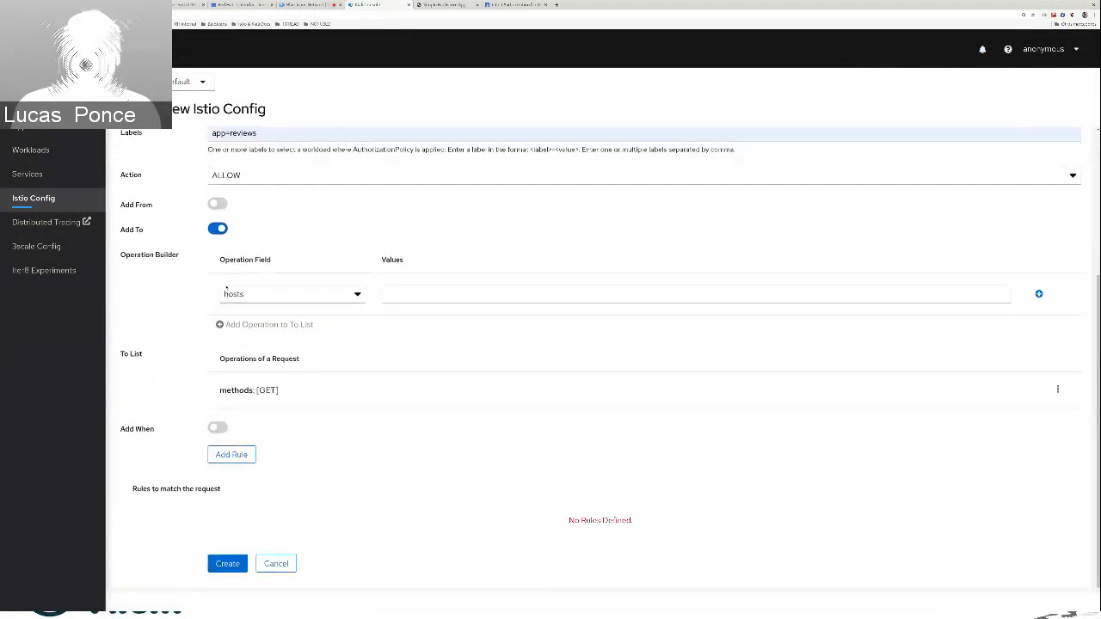
{"action": "left_click", "coordinate": [231, 454]}
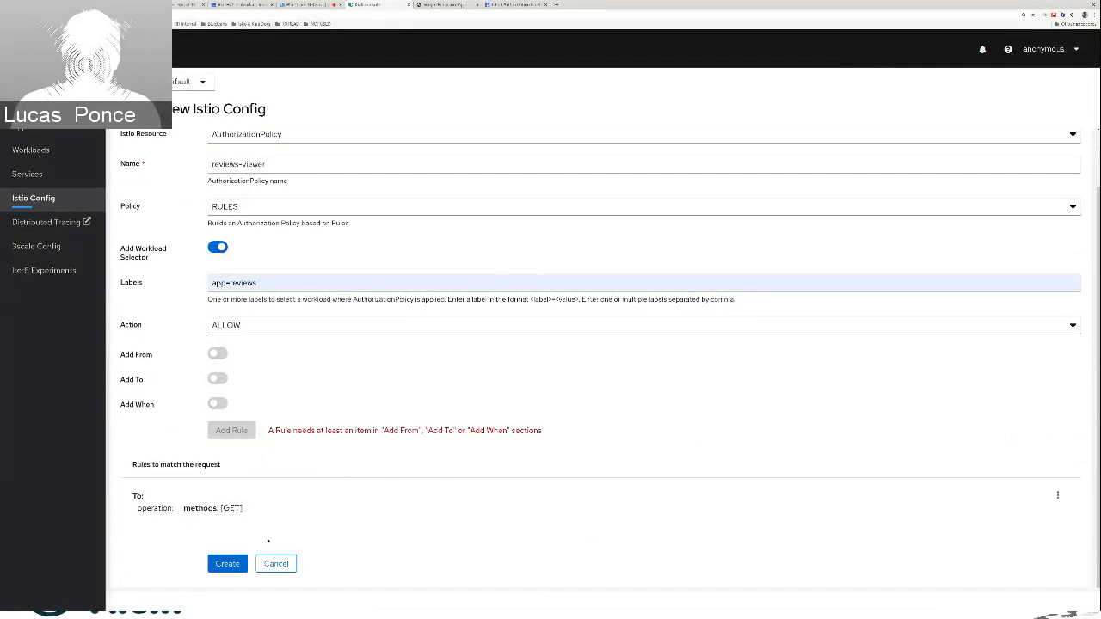
{"action": "left_click", "coordinate": [227, 564]}
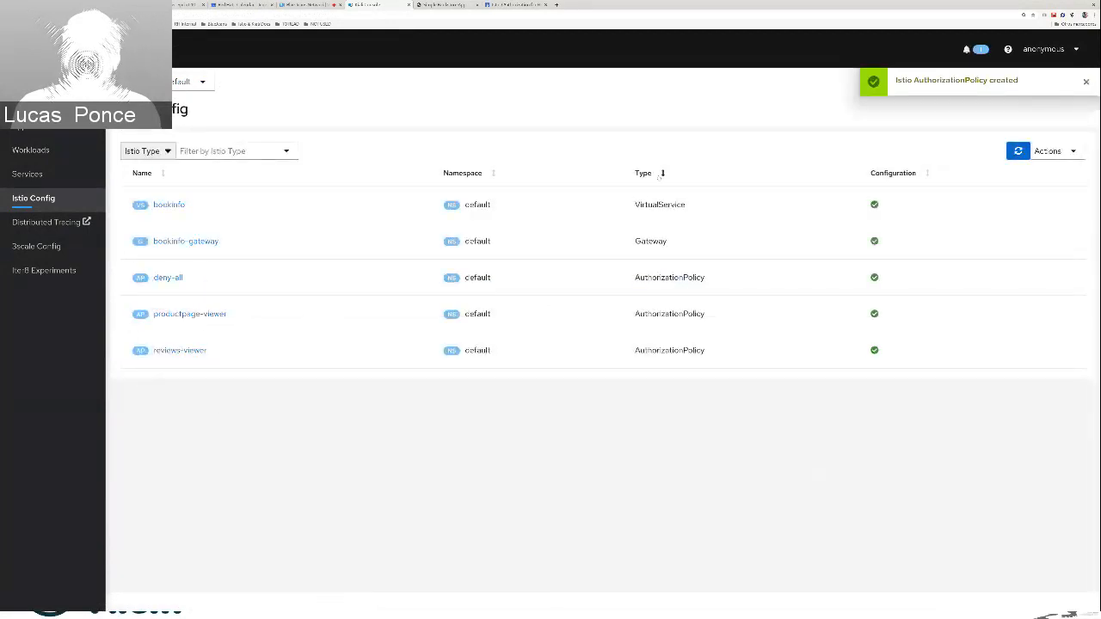
Start another new AuthorizationPolicy named details-viewer and set its policy to RULES
{"action": "left_click", "coordinate": [1050, 152]}
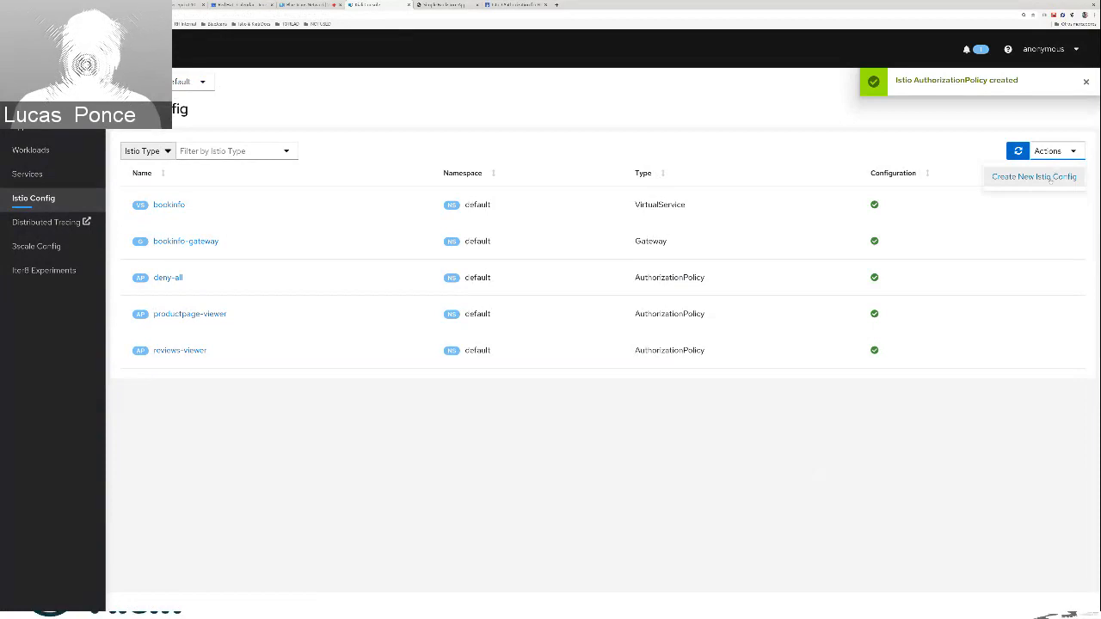
{"action": "left_click", "coordinate": [1051, 177]}
{"action": "left_click", "coordinate": [242, 230]}
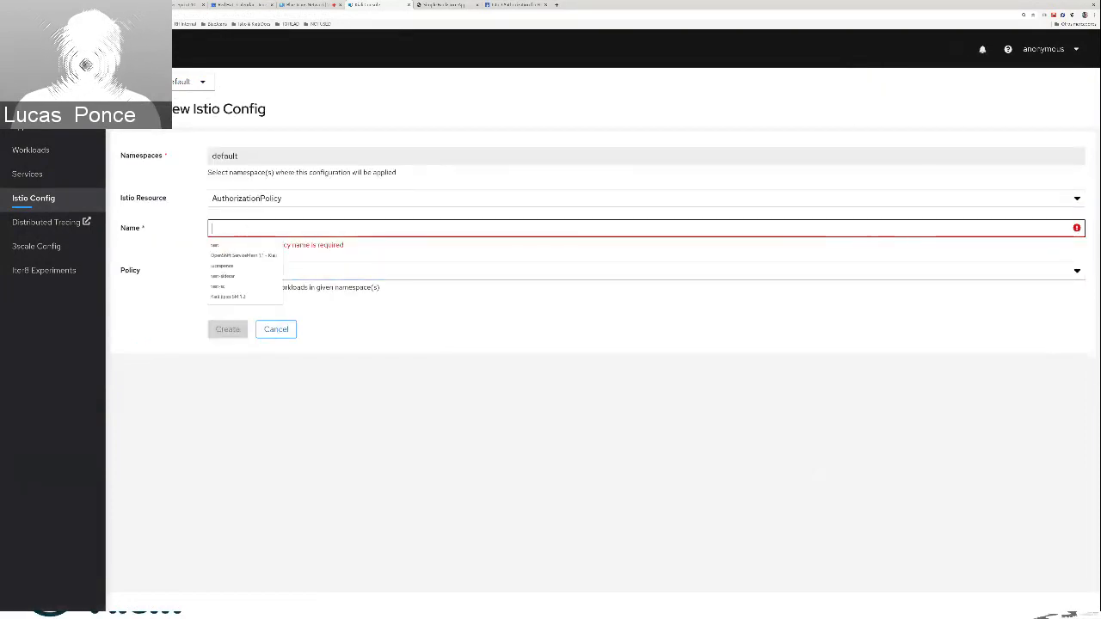
{"action": "type", "text": "dat"}
{"action": "key", "text": "BackSpace"}
{"action": "key", "text": "BackSpace"}
{"action": "type", "text": "etai"}
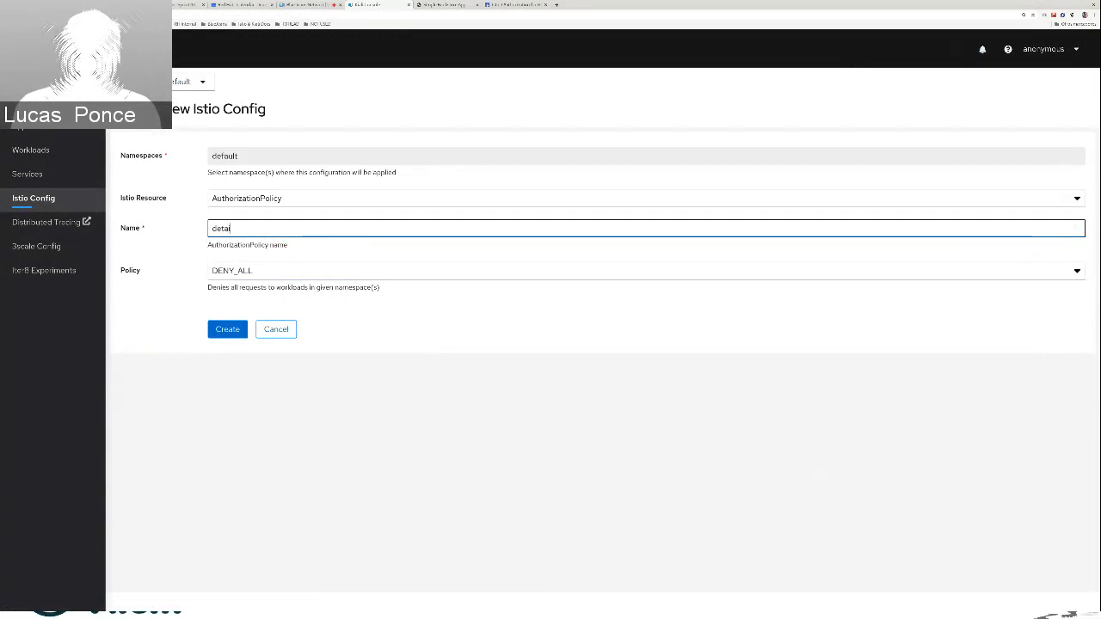
{"action": "type", "text": "ls-viewers"}
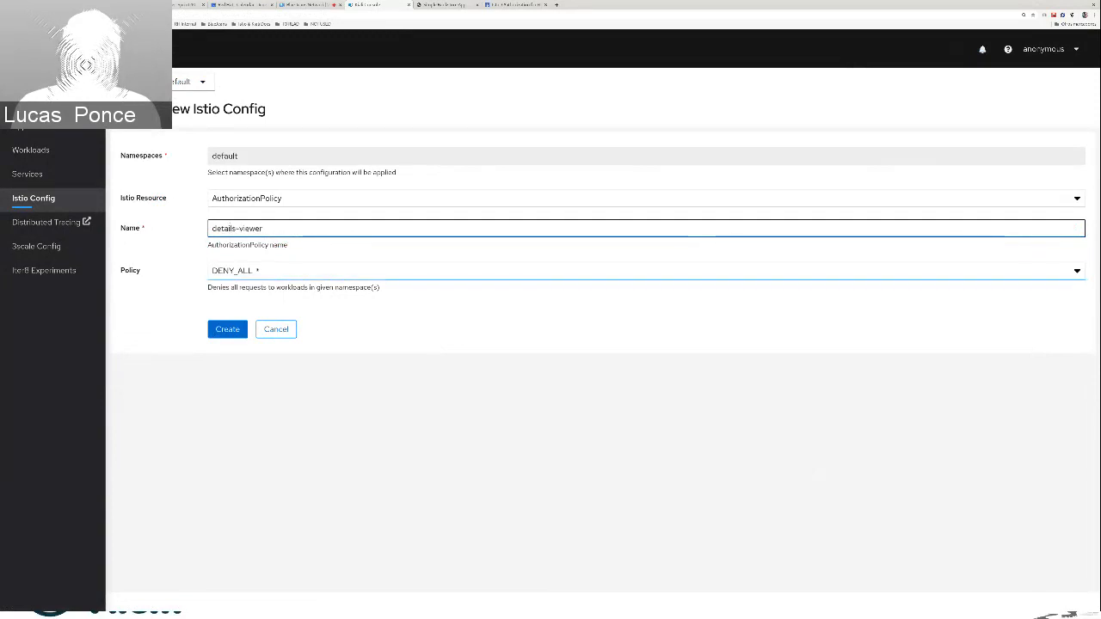
{"action": "left_click", "coordinate": [256, 270]}
{"action": "left_click", "coordinate": [252, 342]}
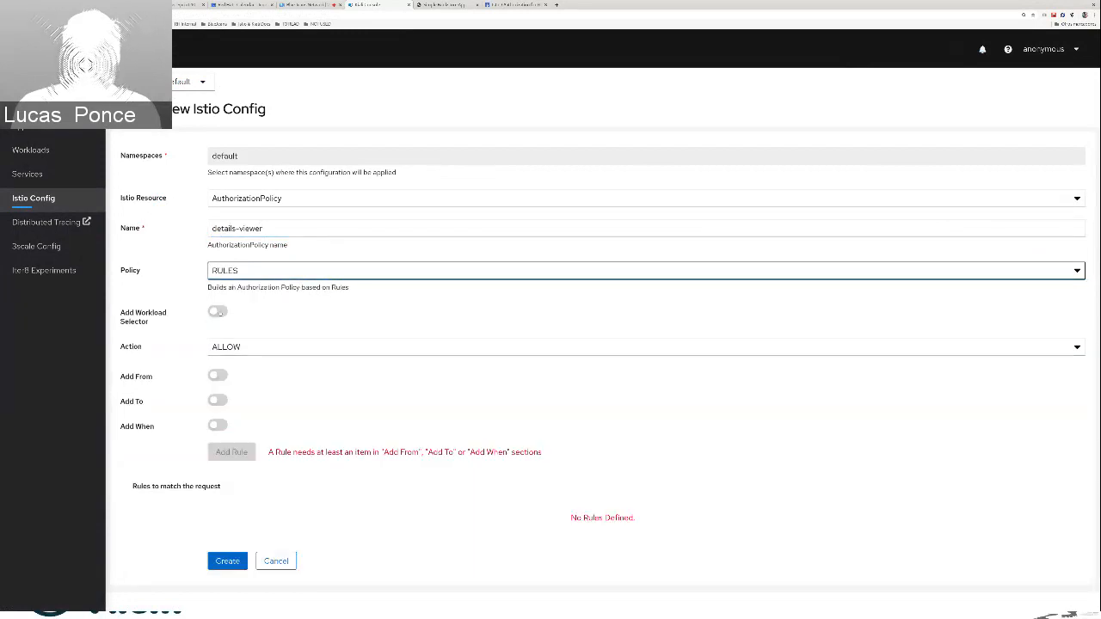
Give the details-viewer policy a workload selector labelled app=details and a To operation with methods set to GET
{"action": "left_click", "coordinate": [218, 312]}
{"action": "left_click", "coordinate": [255, 348]}
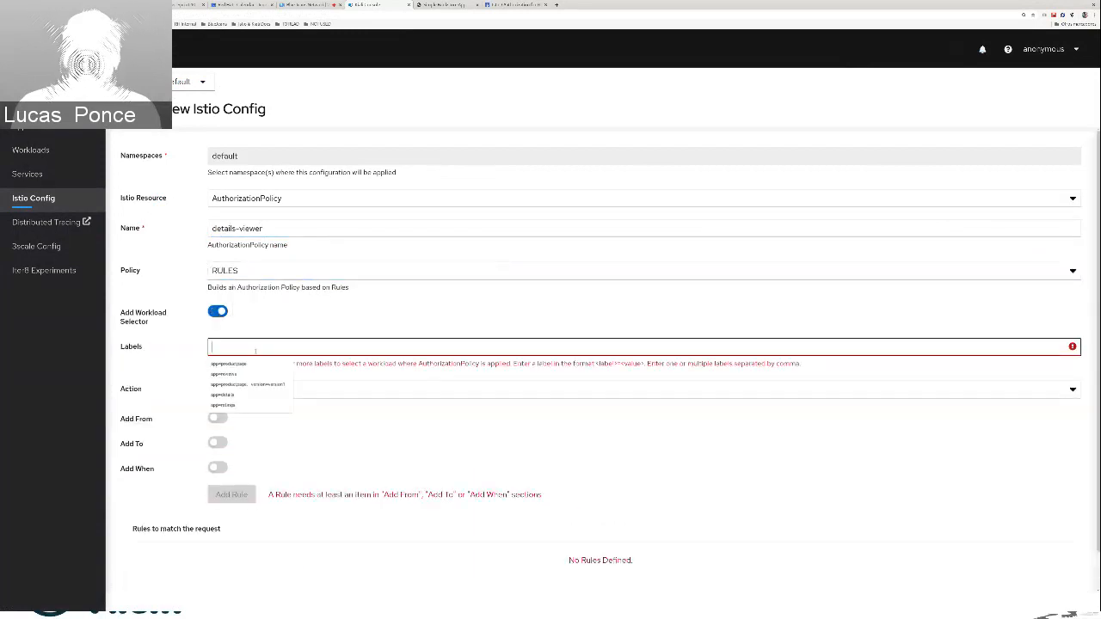
{"action": "left_click", "coordinate": [249, 395]}
{"action": "left_click", "coordinate": [217, 443]}
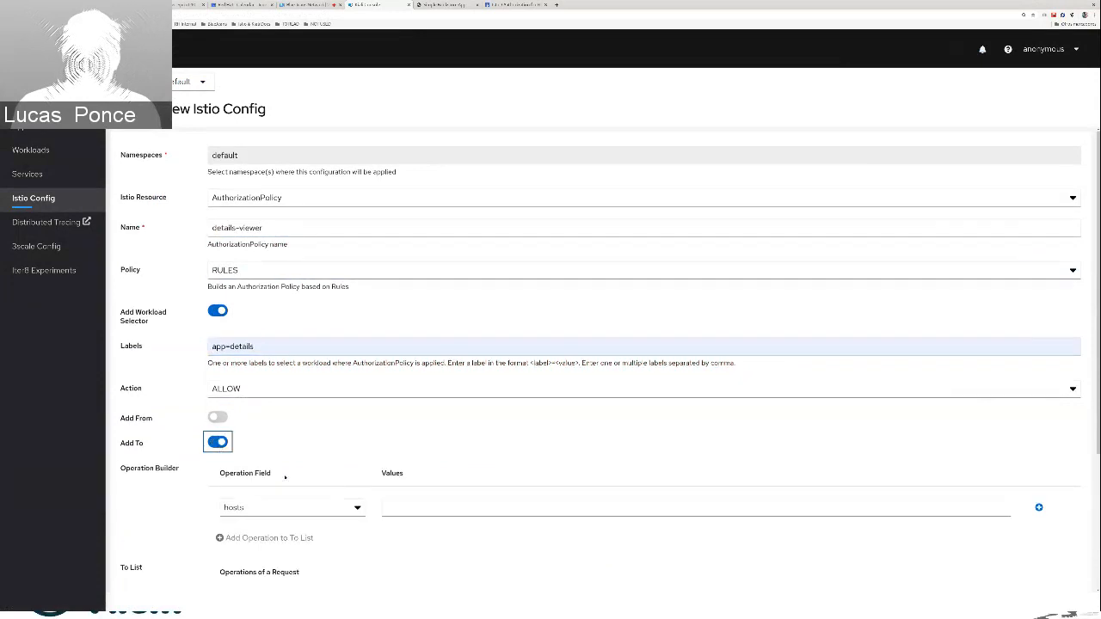
{"action": "scroll", "coordinate": [285, 477], "scroll_direction": "down", "scroll_amount": 2}
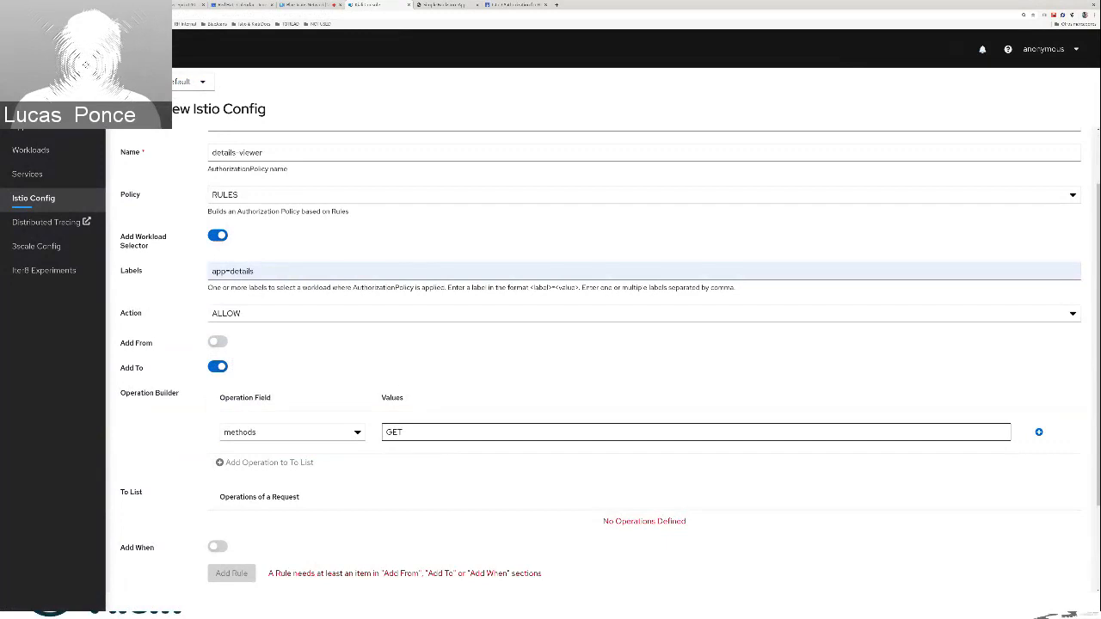
{"action": "left_click", "coordinate": [1039, 432]}
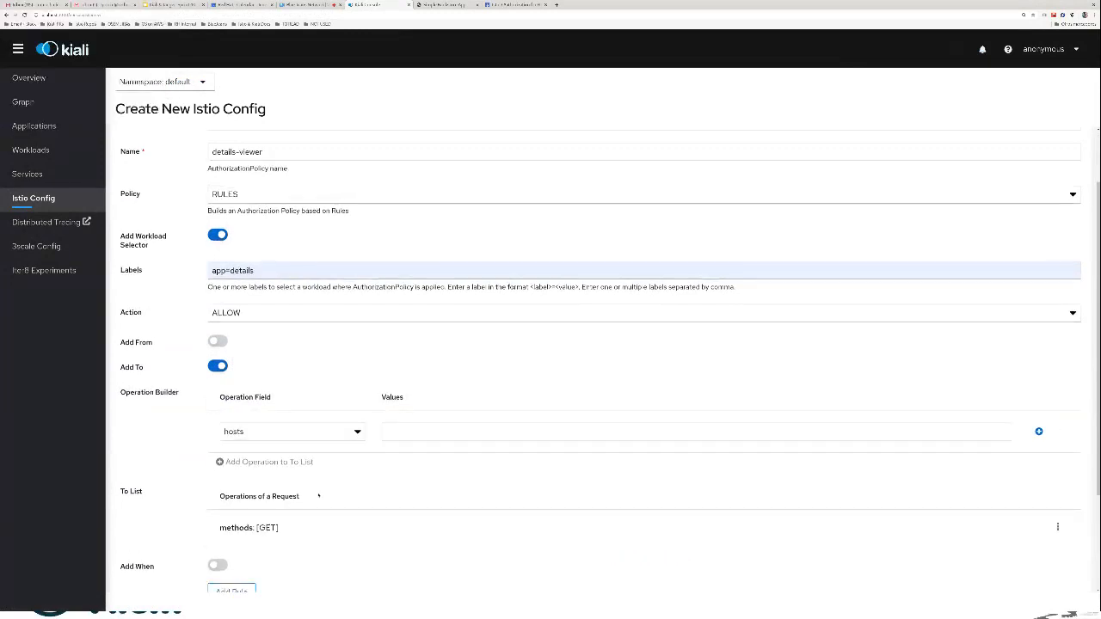
Add the GET operation as a rule and create the details-viewer policy
{"action": "scroll", "coordinate": [318, 495], "scroll_direction": "down", "scroll_amount": 3}
{"action": "left_click", "coordinate": [234, 488]}
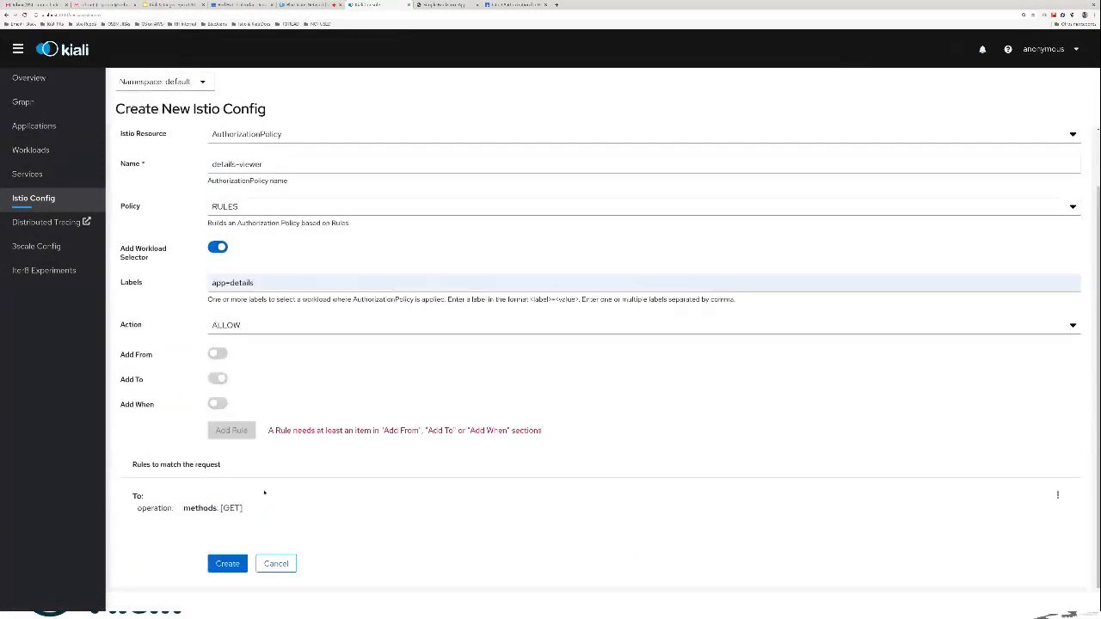
{"action": "left_click", "coordinate": [227, 564]}
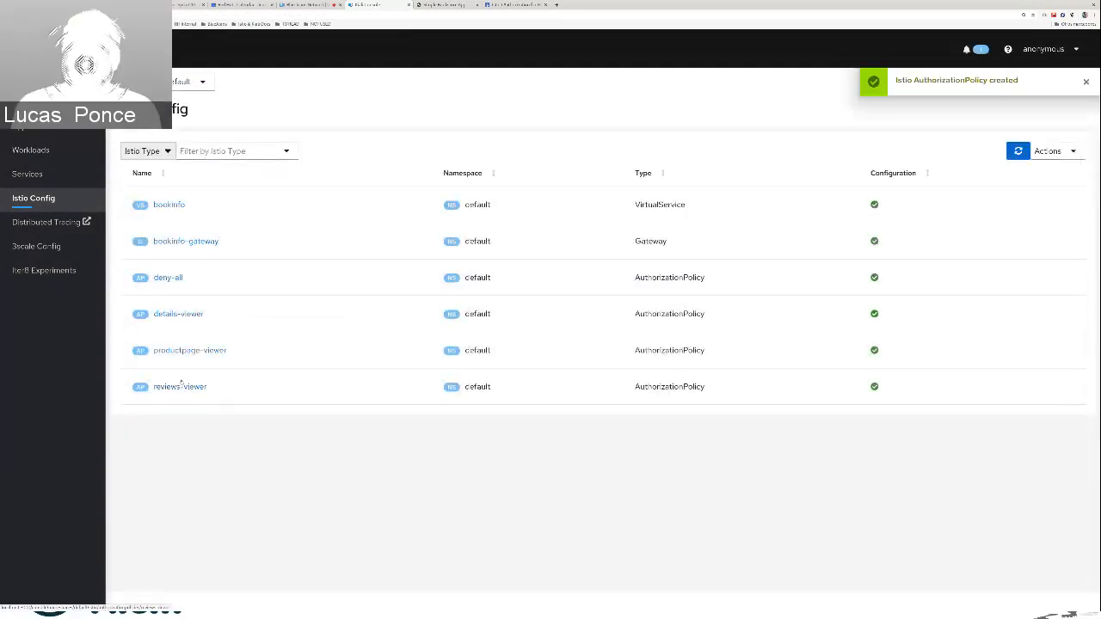
Start a new AuthorizationPolicy named ratings-viewer in the default namespace and set its policy to RULES
{"action": "left_click", "coordinate": [1060, 152]}
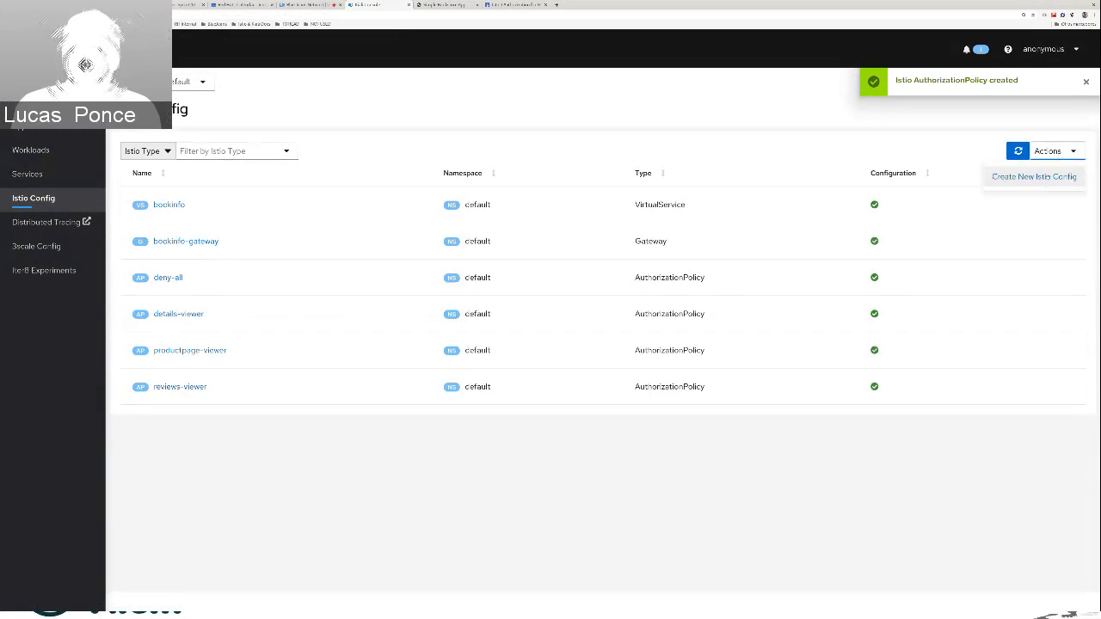
{"action": "left_click", "coordinate": [1032, 180]}
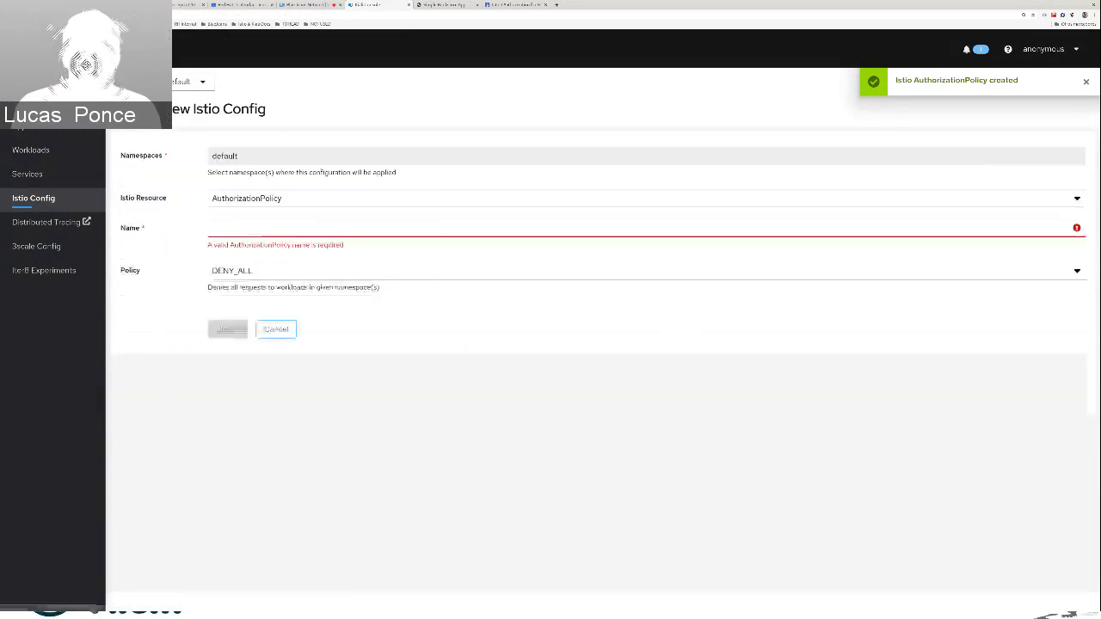
{"action": "left_click", "coordinate": [240, 228]}
{"action": "type", "text": "ratings-viewer"}
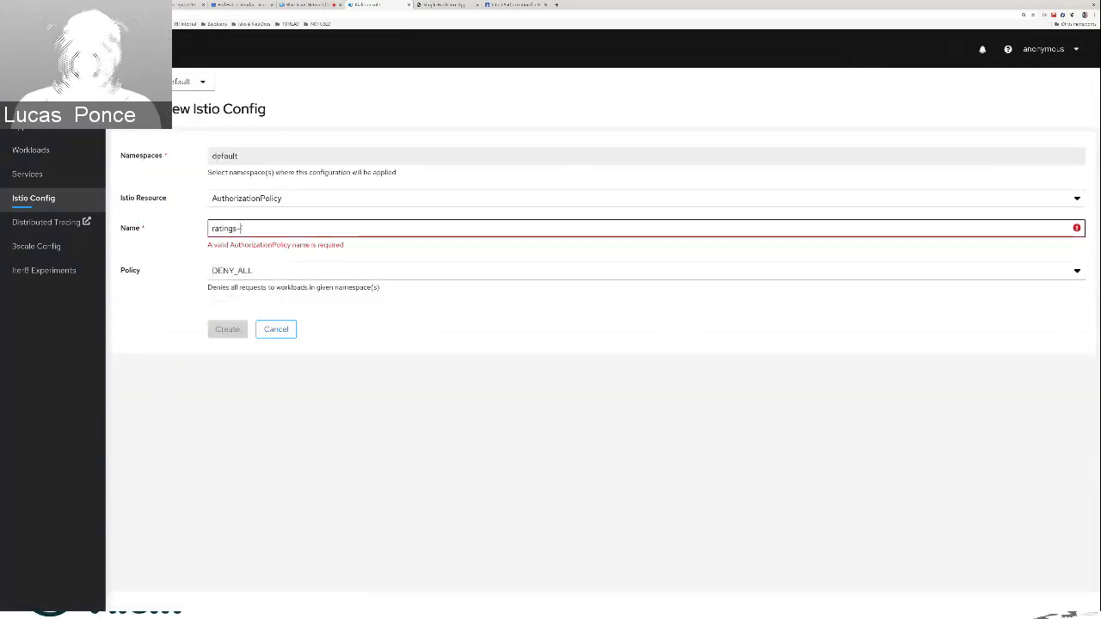
{"action": "left_click", "coordinate": [261, 273]}
{"action": "left_click", "coordinate": [256, 313]}
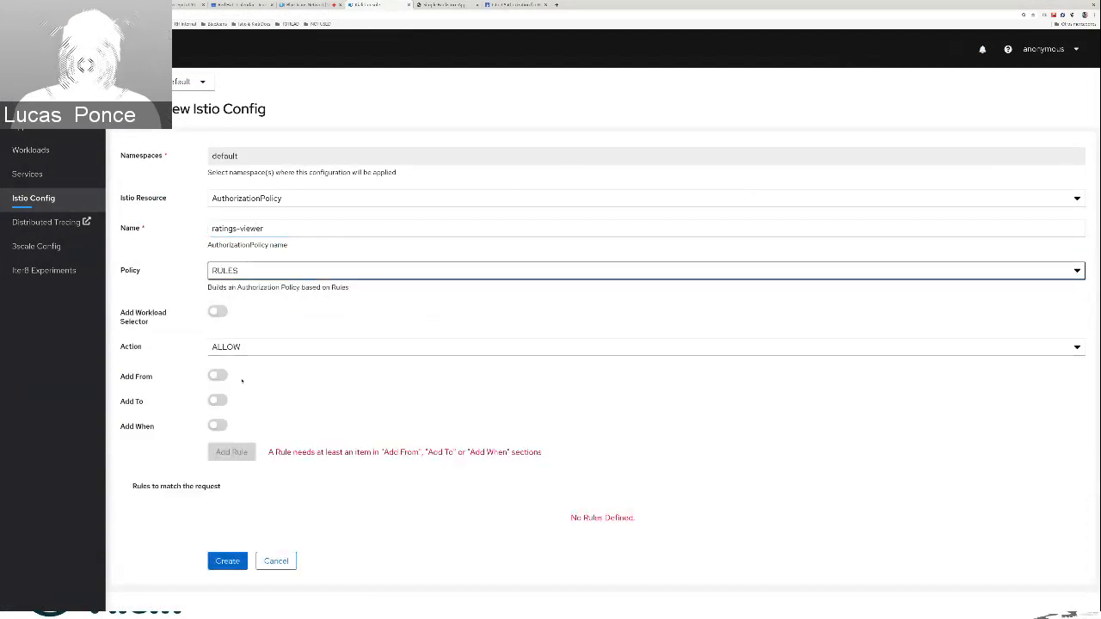
Give the ratings-viewer policy a To operation with methods set to GET and put it on the To List
{"action": "left_click", "coordinate": [218, 400]}
{"action": "scroll", "coordinate": [128, 313], "scroll_direction": "down", "scroll_amount": 2}
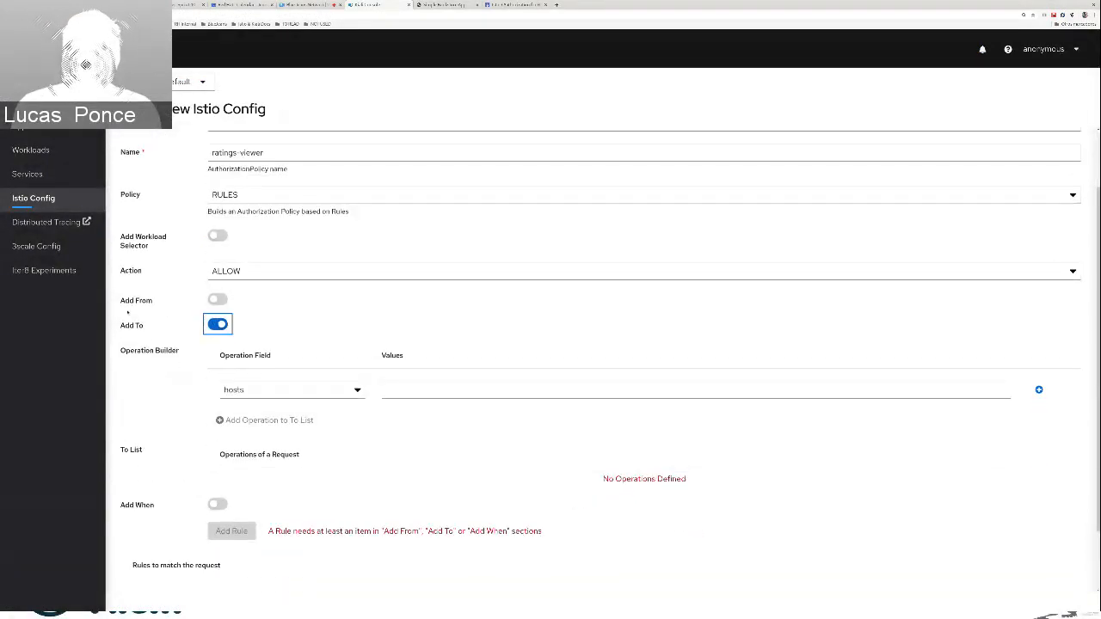
{"action": "left_click", "coordinate": [285, 389]}
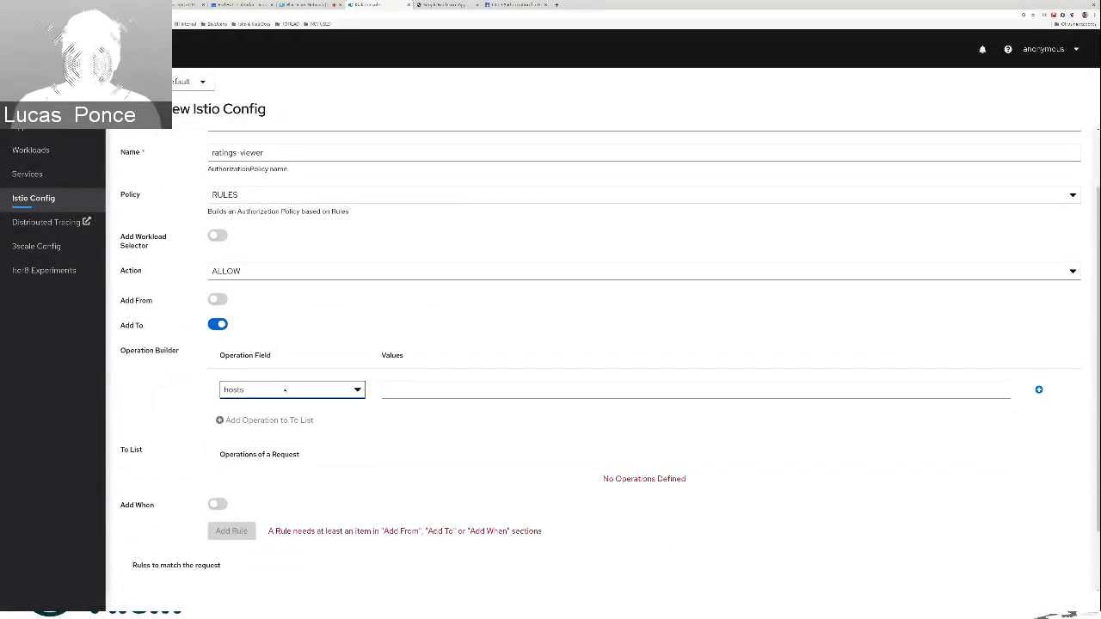
{"action": "left_click", "coordinate": [274, 454]}
{"action": "left_click", "coordinate": [454, 396]}
{"action": "type", "text": "GET"}
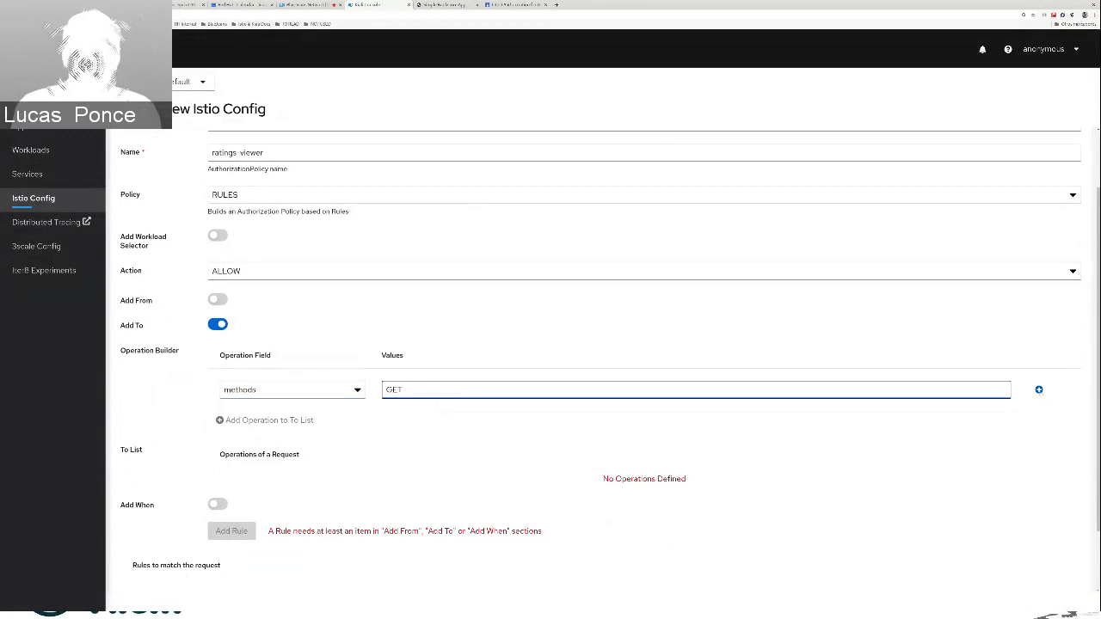
{"action": "key", "text": "Return"}
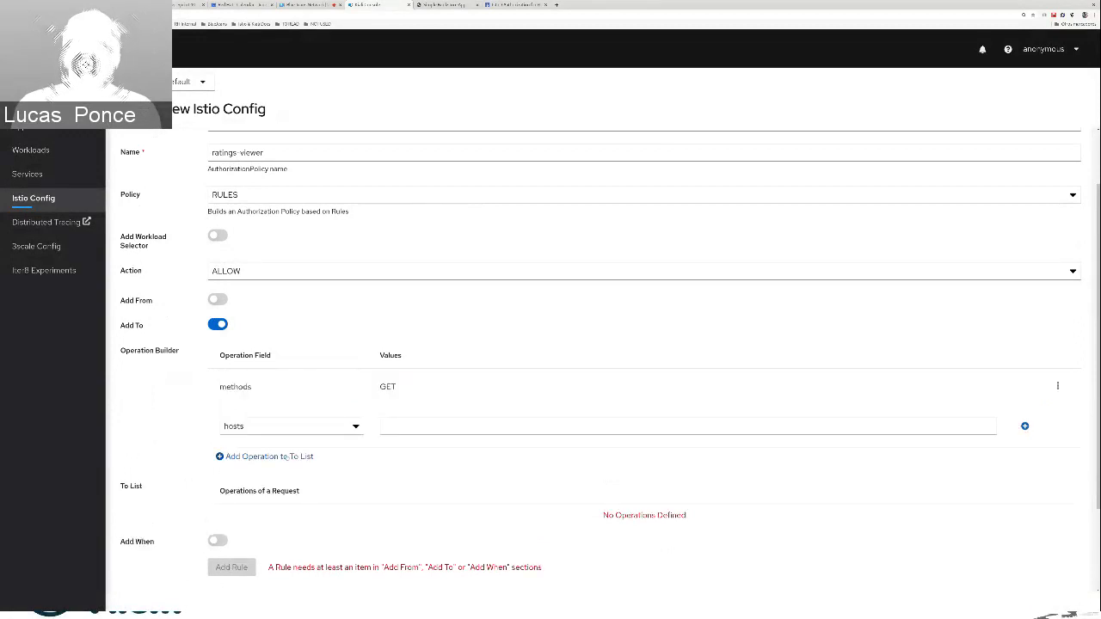
{"action": "left_click", "coordinate": [247, 456]}
Add the GET operation as a rule and create the ratings-viewer policy
{"action": "scroll", "coordinate": [383, 450], "scroll_direction": "down", "scroll_amount": 2}
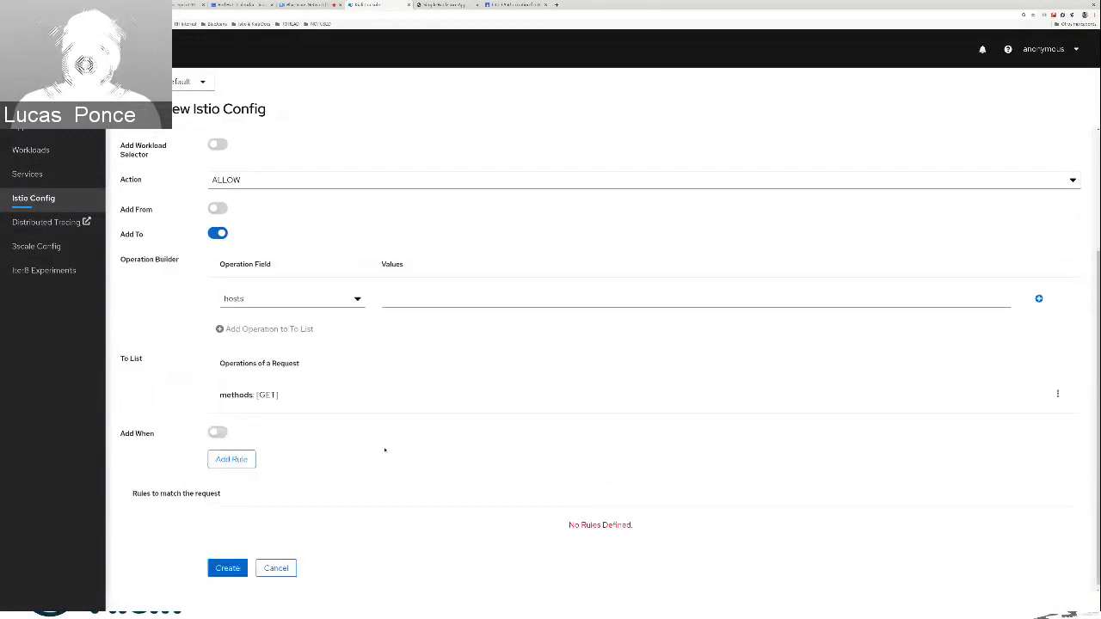
{"action": "left_click", "coordinate": [231, 458]}
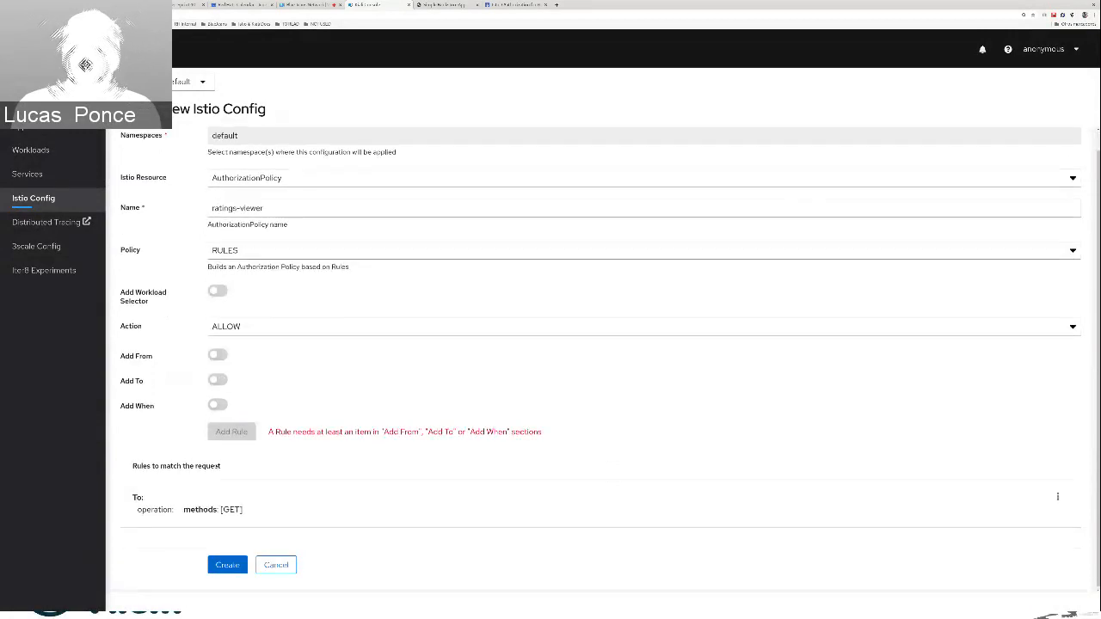
{"action": "left_click", "coordinate": [225, 563]}
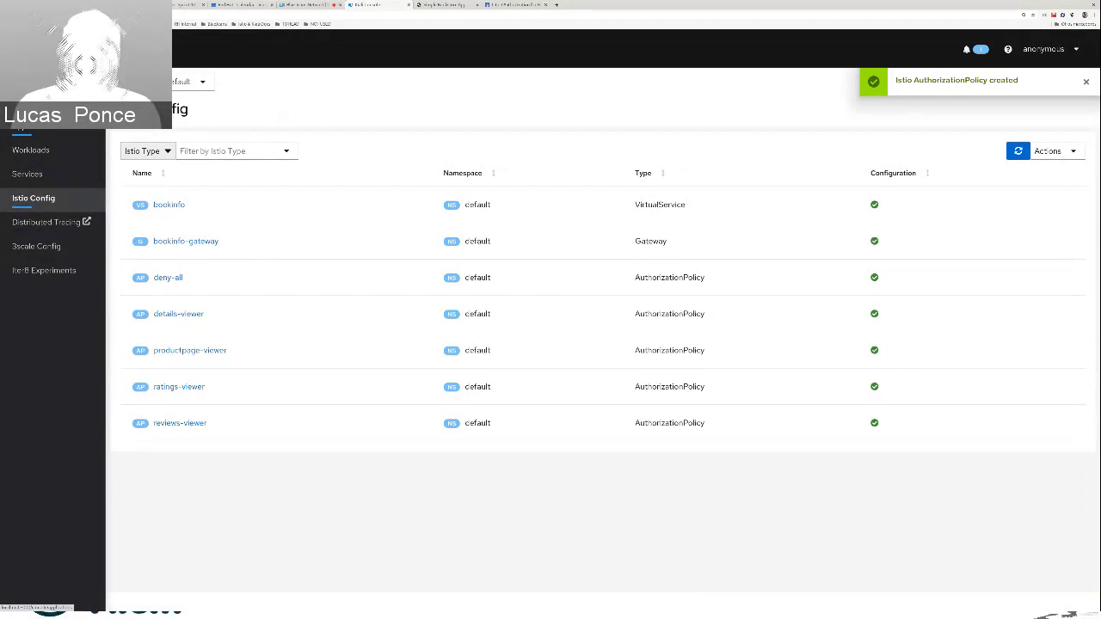
Check the traffic graph, then switch to the Bookinfo product page and reload it several times to check the details, reviews and ratings
{"action": "left_click", "coordinate": [26, 102]}
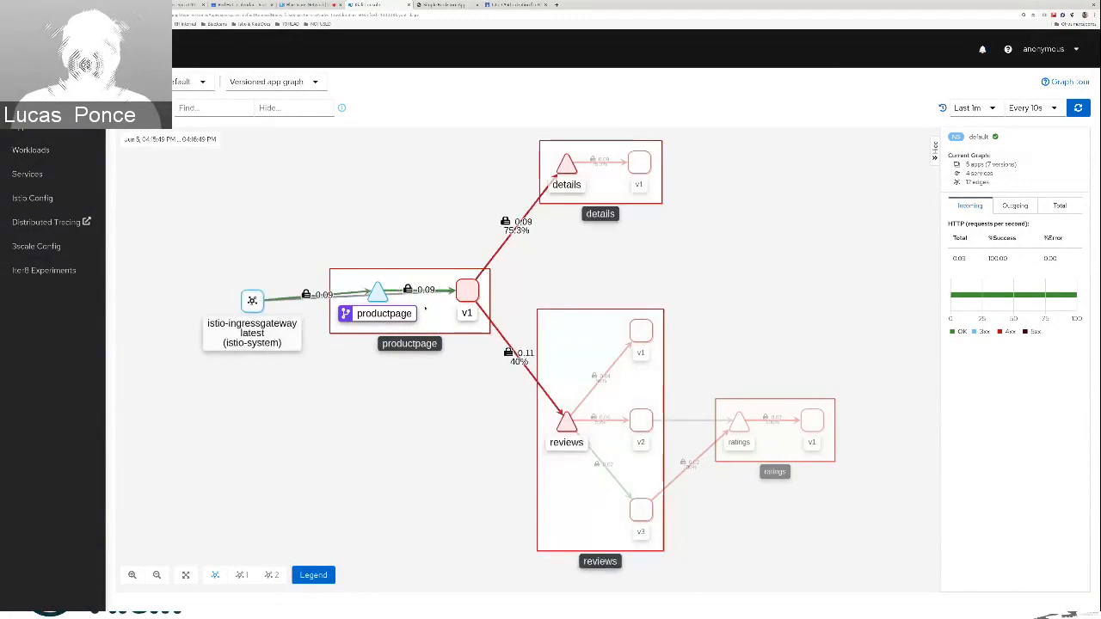
{"action": "left_click", "coordinate": [464, 4]}
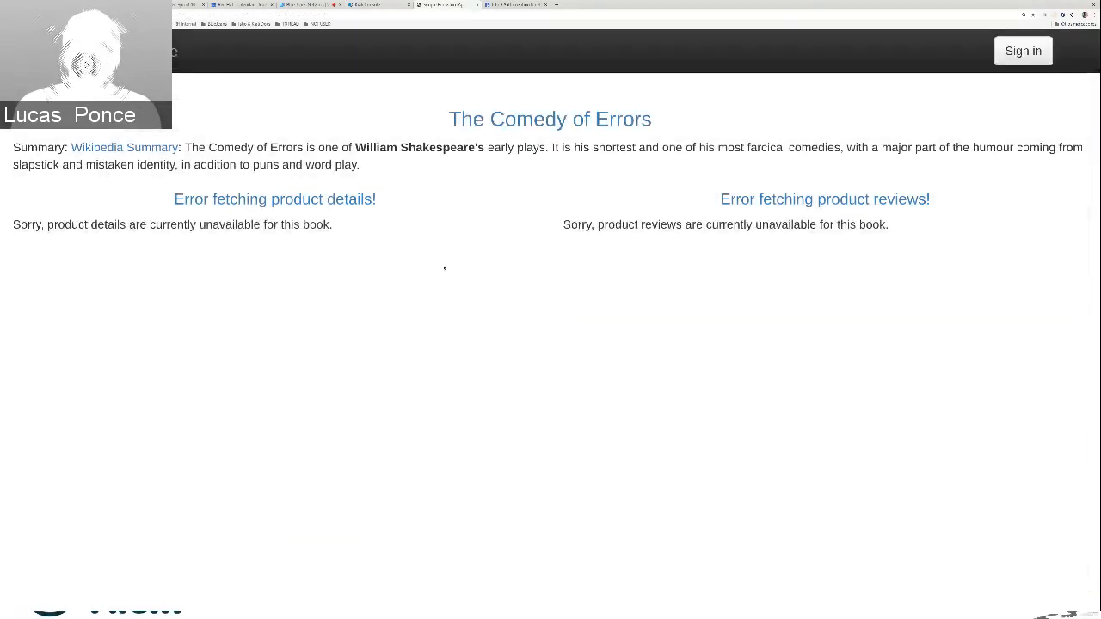
{"action": "key", "text": "F5"}
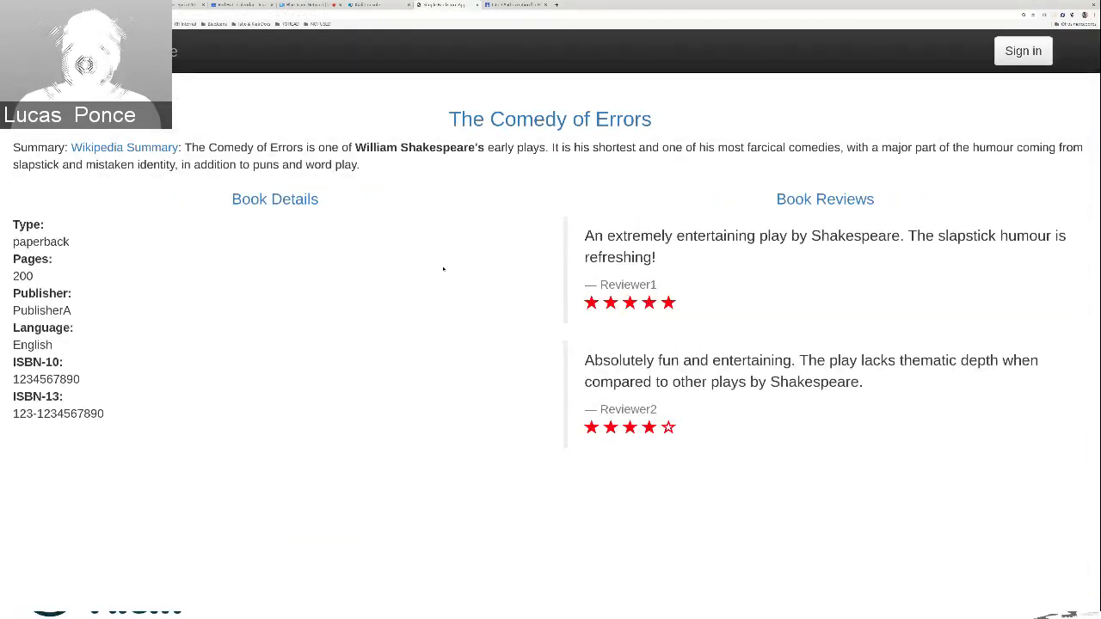
{"action": "key", "text": "F5"}
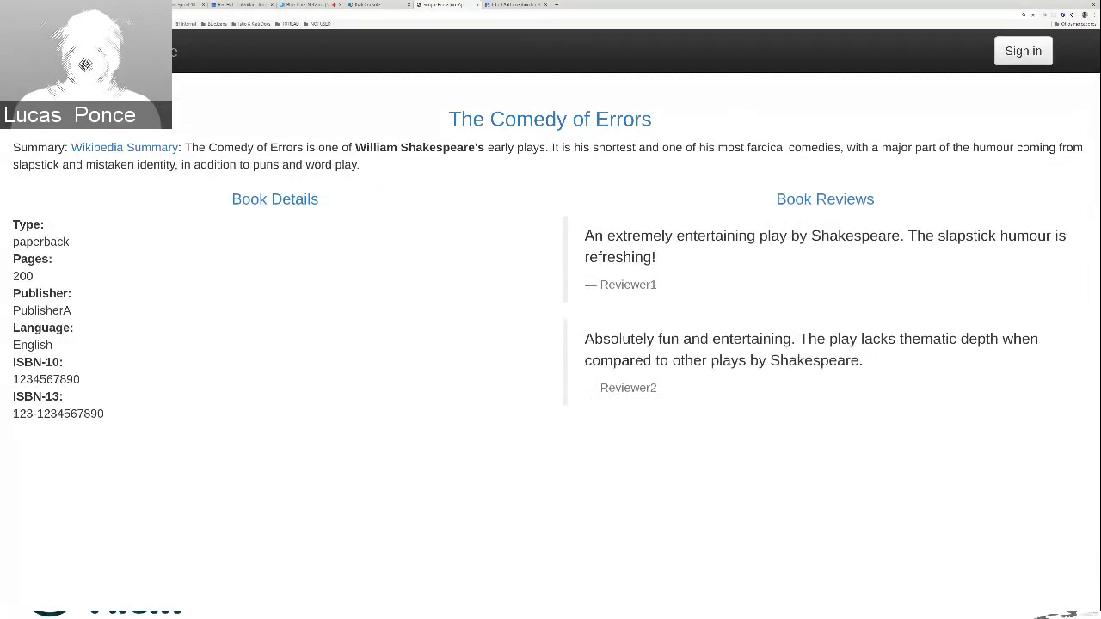
{"action": "key", "text": "F5"}
{"action": "key", "text": "F5"}
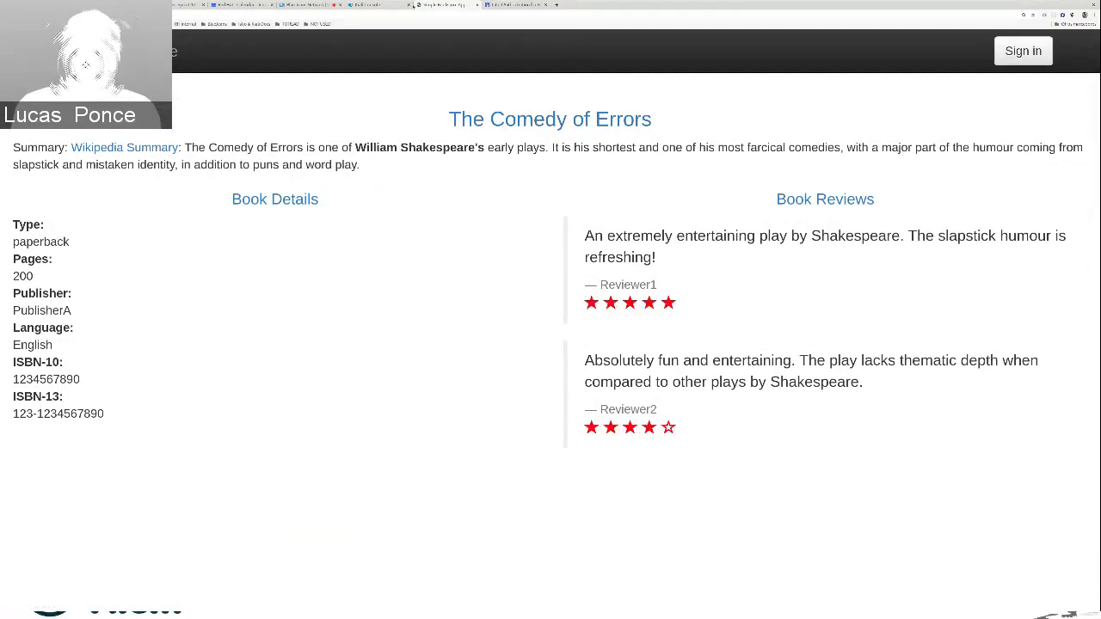
Return to Kiali and filter the Istio Config list by the AuthorizationPolicy type
{"action": "key", "text": "ctrl+Page_Up"}
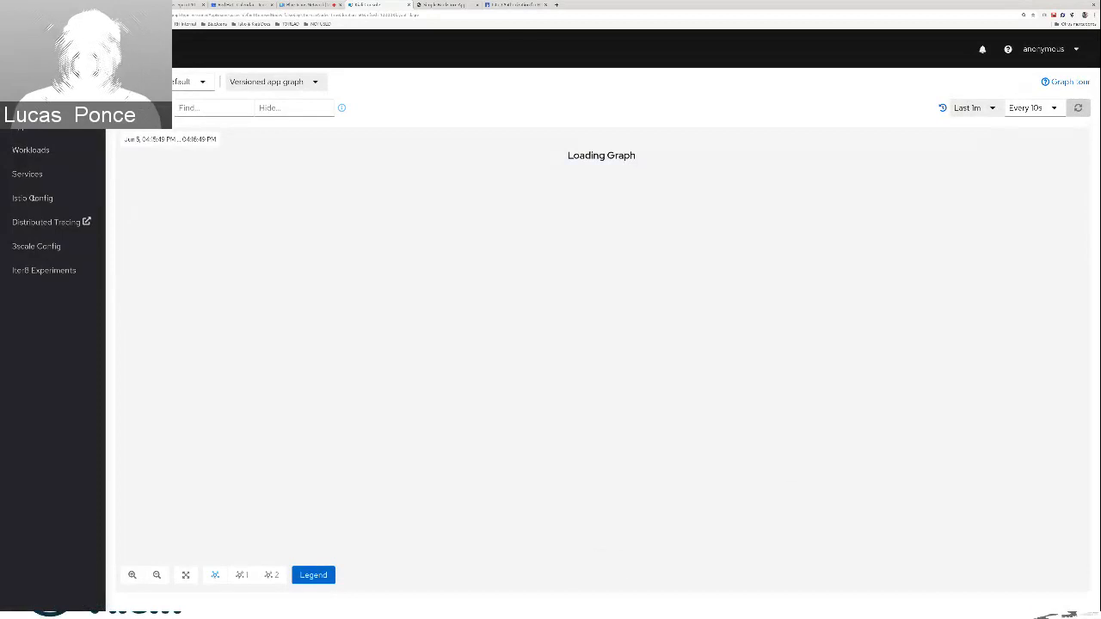
{"action": "left_click", "coordinate": [35, 198]}
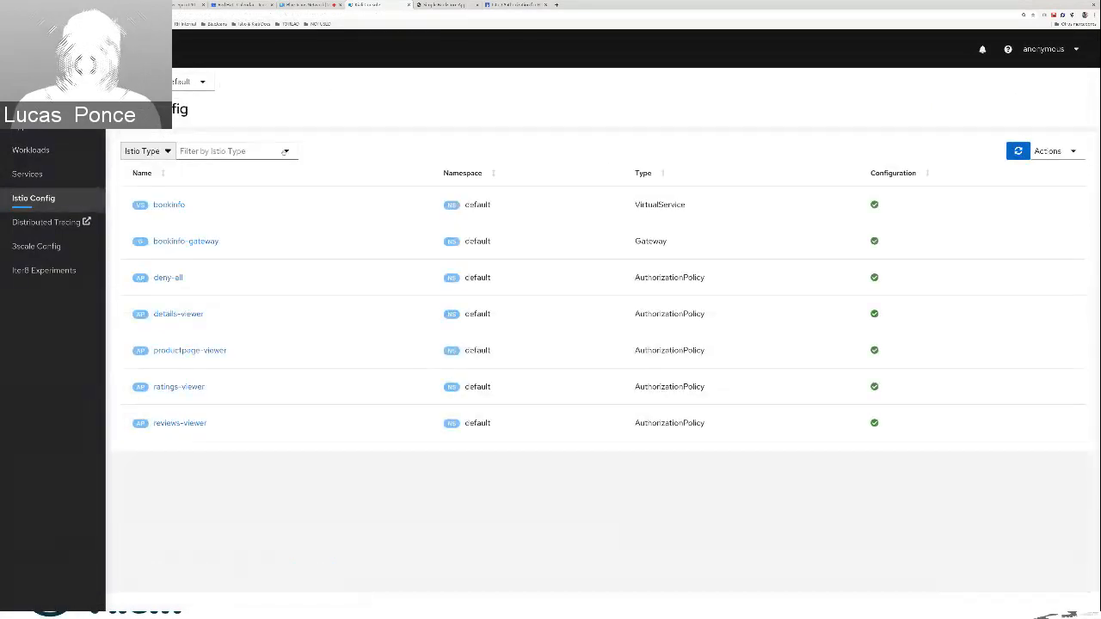
{"action": "left_click", "coordinate": [284, 151]}
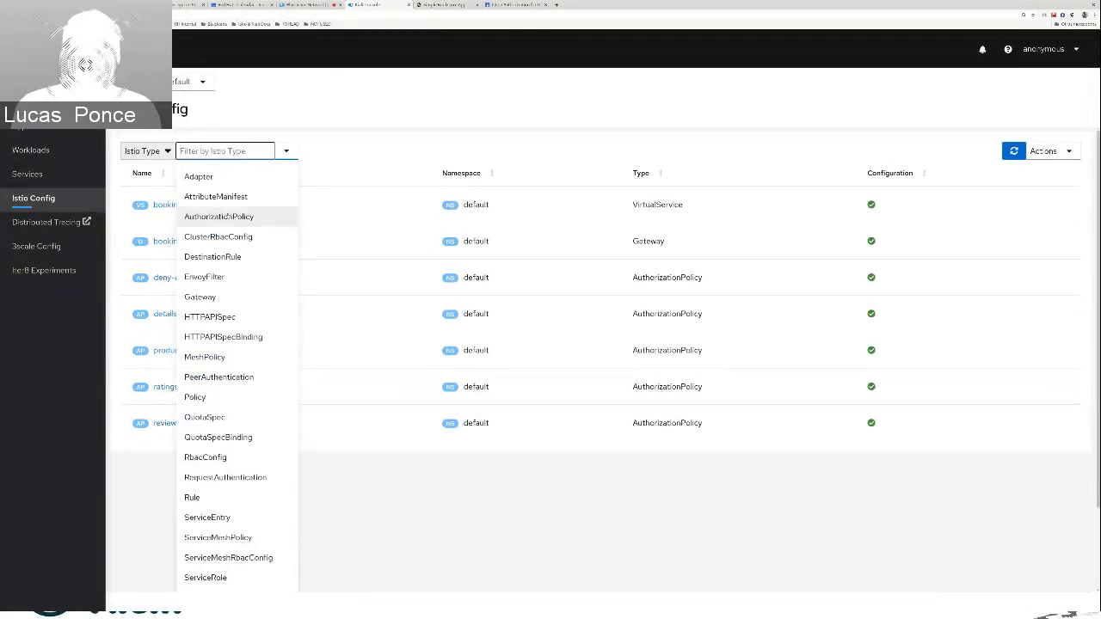
{"action": "left_click", "coordinate": [220, 216]}
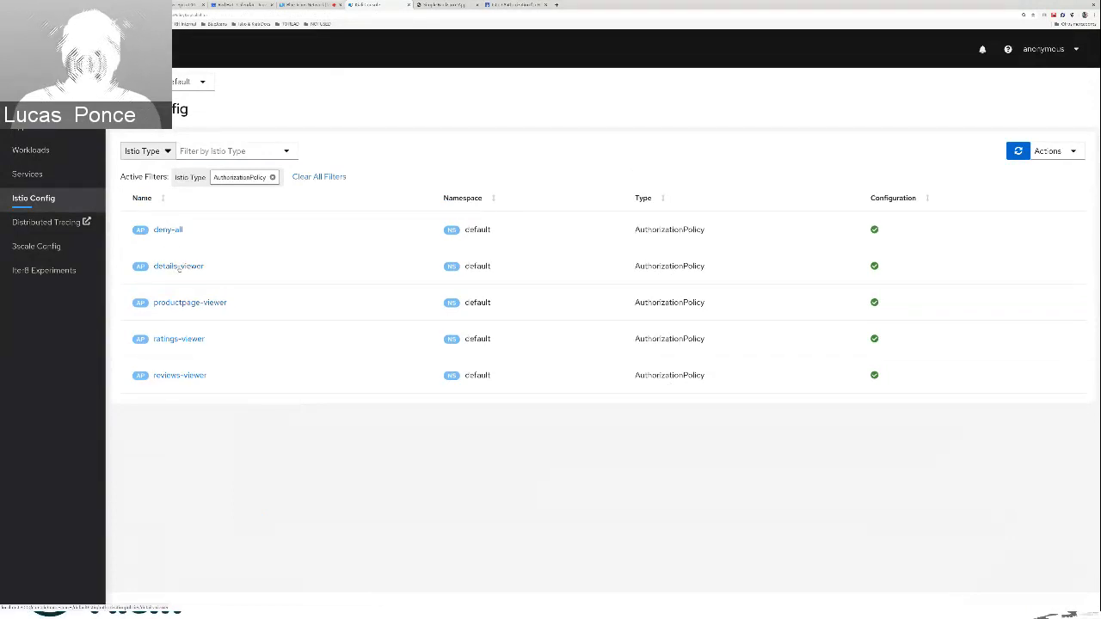
Switch to the Istio authorization documentation and highlight the from source principals block in the details-viewer example
{"action": "left_click", "coordinate": [500, 9]}
{"action": "scroll", "coordinate": [404, 322], "scroll_direction": "down", "scroll_amount": 5}
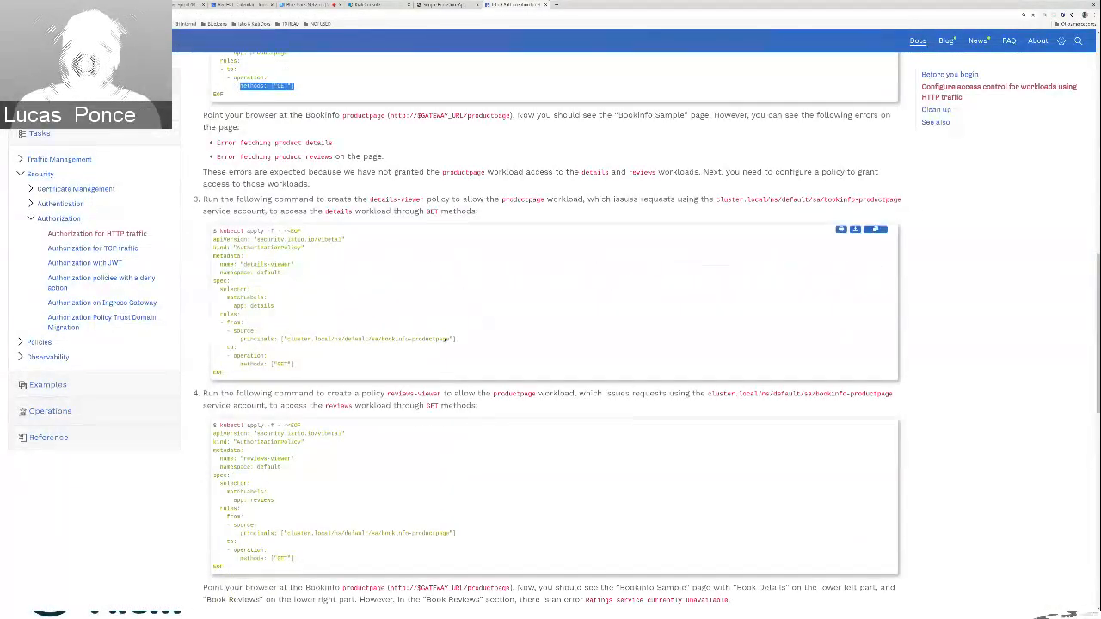
{"action": "scroll", "coordinate": [366, 303], "scroll_direction": "down", "scroll_amount": 1}
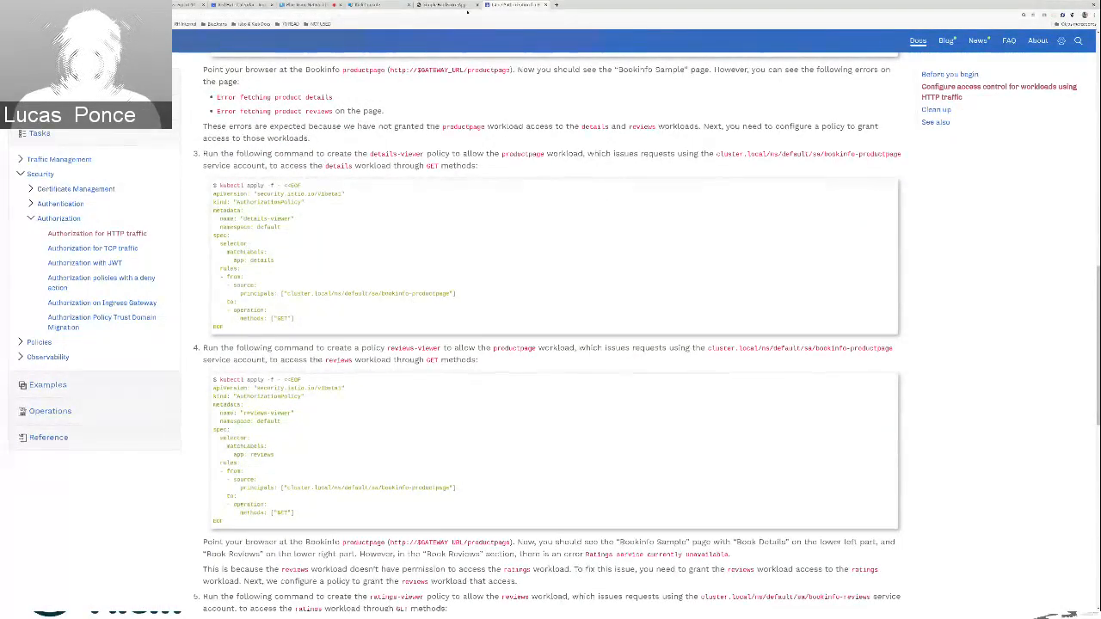
{"action": "left_click_drag", "start_coordinate": [466, 293], "coordinate": [224, 277]}
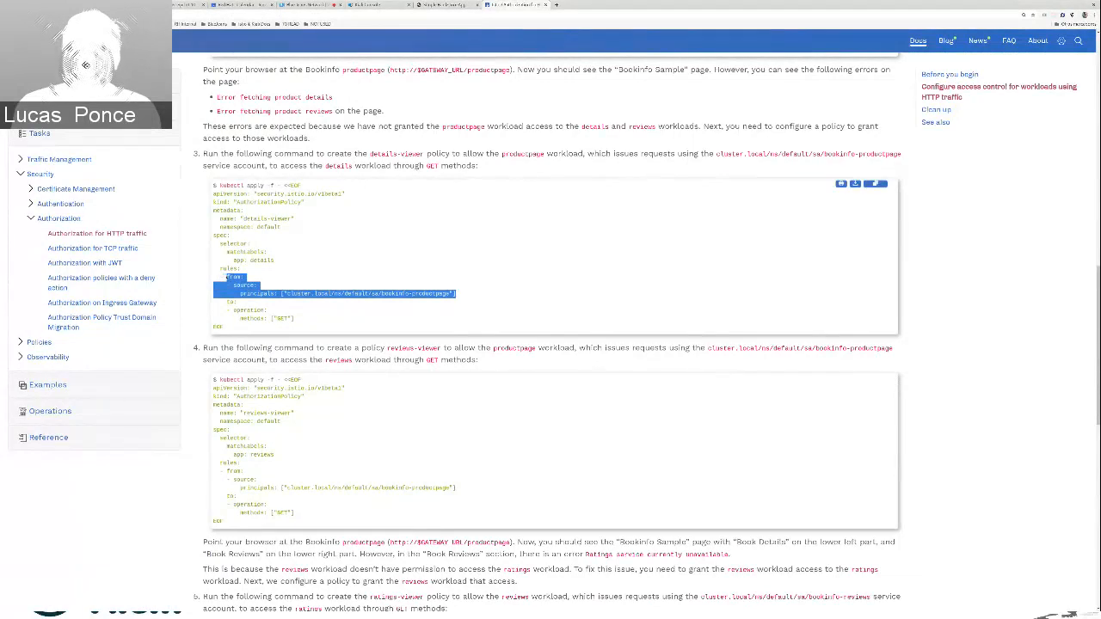
Return to Kiali and open the details-viewer policy's YAML at the to entry under rules
{"action": "left_click", "coordinate": [378, 5]}
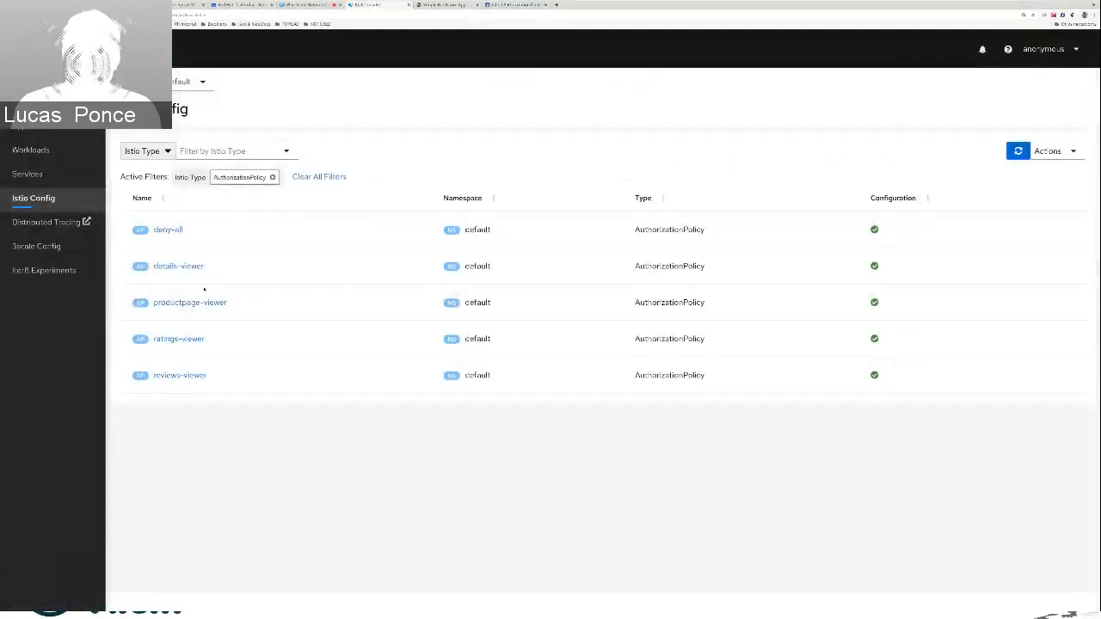
{"action": "left_click", "coordinate": [181, 267]}
{"action": "left_click", "coordinate": [210, 265]}
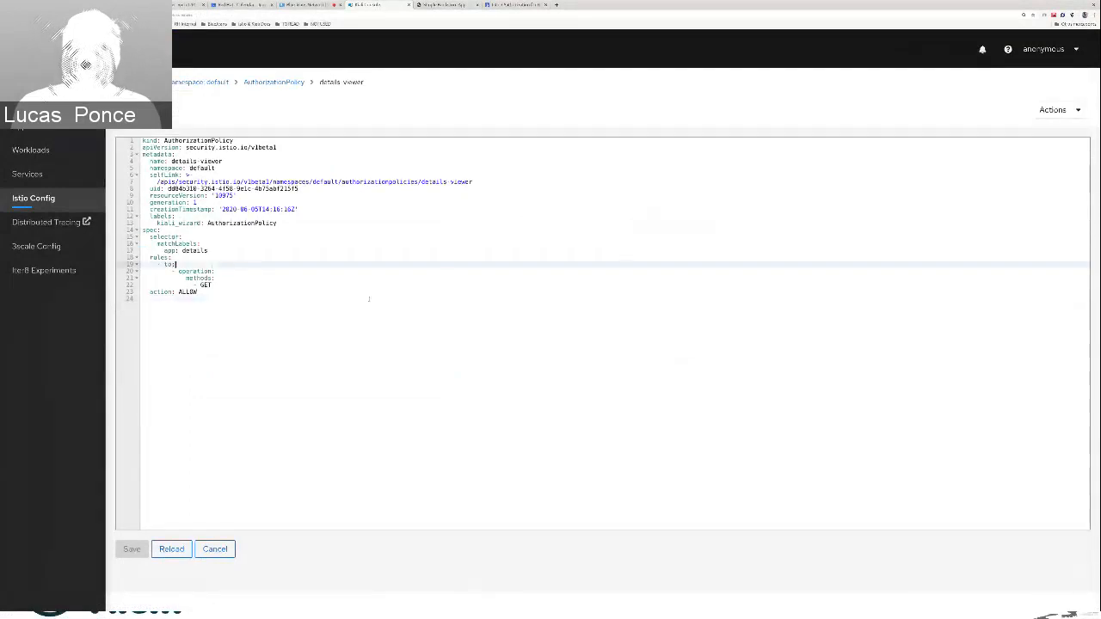
Copy the from block with the bookinfo-productpage source principal from the documentation's details-viewer example
{"action": "left_click", "coordinate": [506, 5]}
{"action": "left_click", "coordinate": [232, 277]}
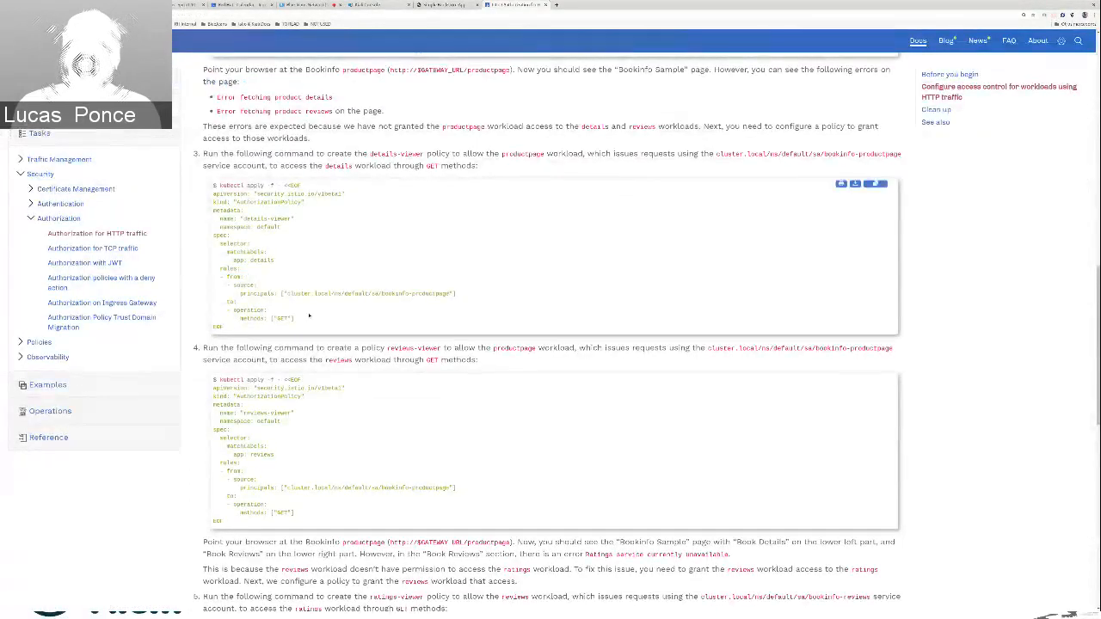
{"action": "left_click_drag", "start_coordinate": [232, 276], "coordinate": [456, 295]}
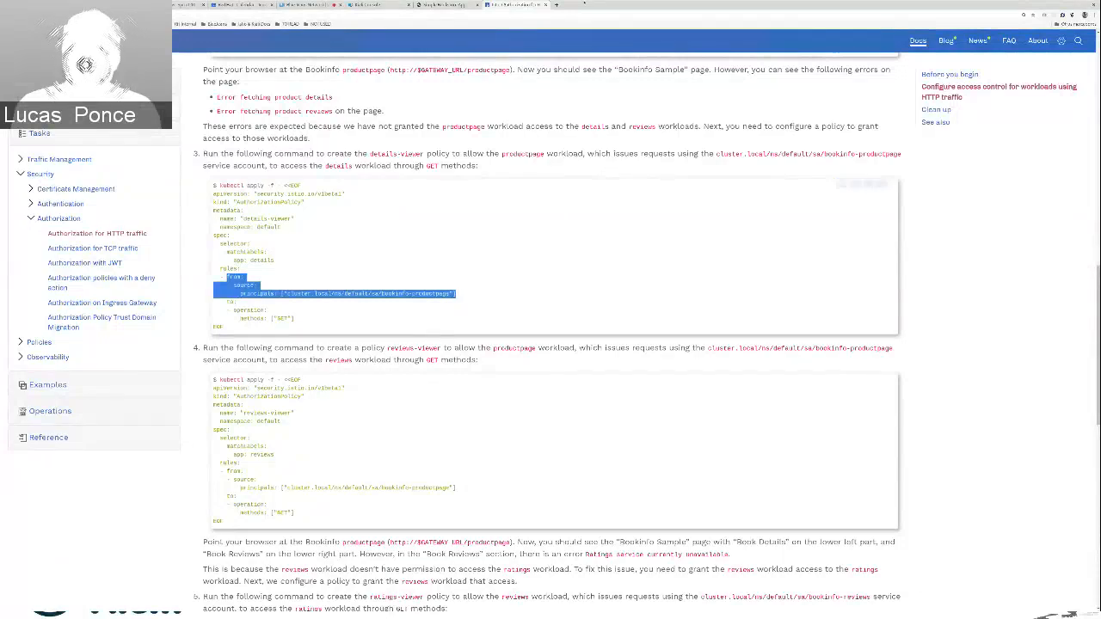
Insert the copied from block above to in the details-viewer rules in Kiali, align the indentation, and try to save the policy
{"action": "left_click", "coordinate": [378, 6]}
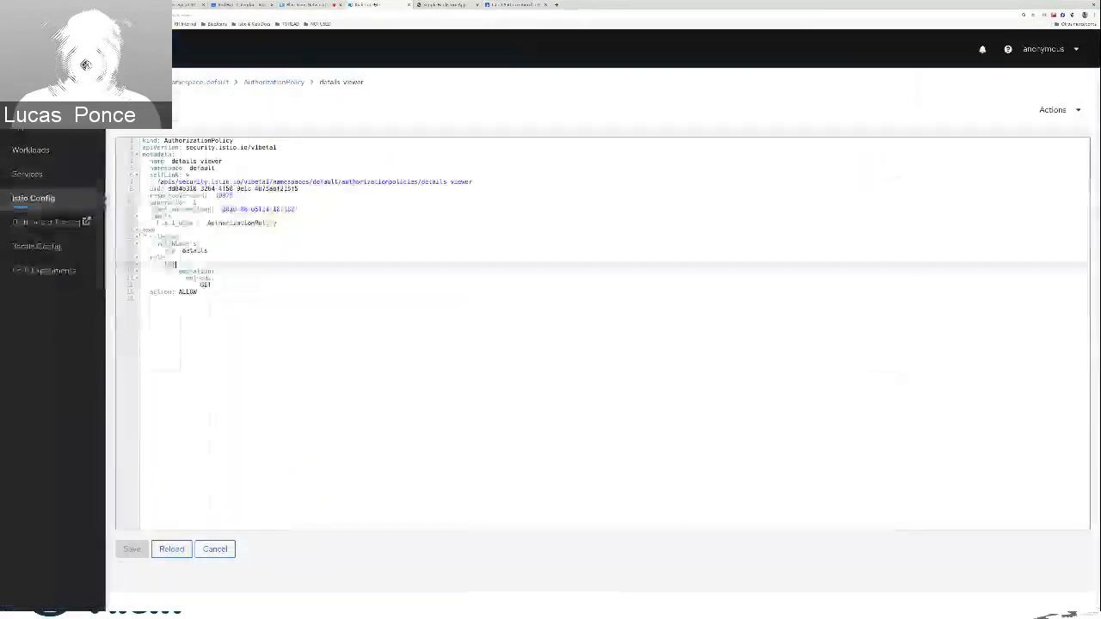
{"action": "left_click", "coordinate": [168, 264]}
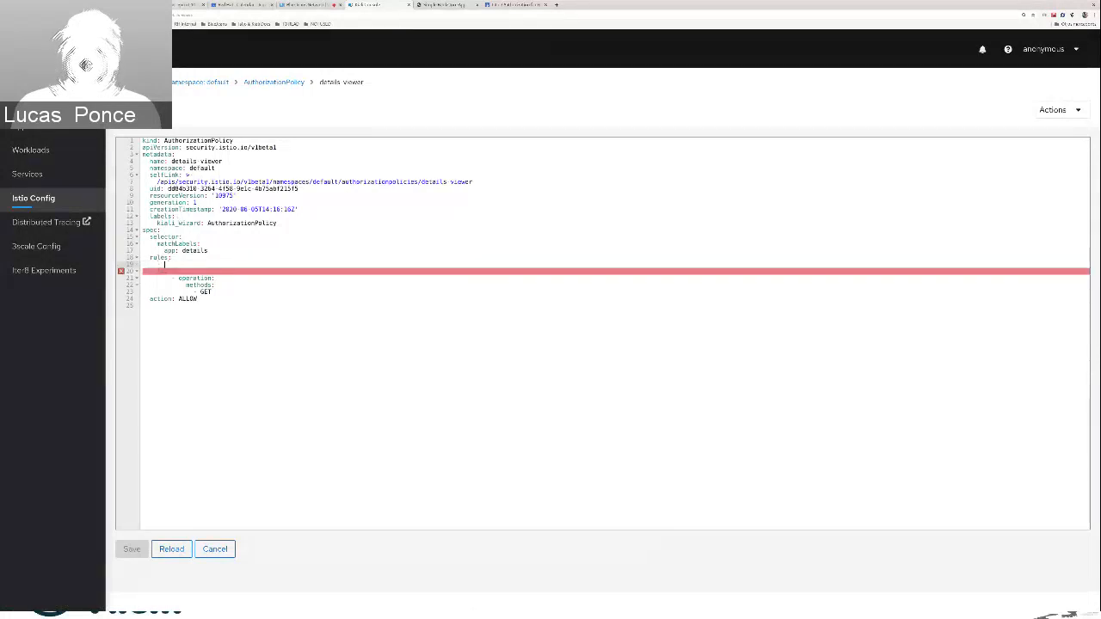
{"action": "type", "text": "- from:     - source:         principals: [\"cluster.local/ns/default/sa/bookinfo-productpage\"]"}
{"action": "left_click", "coordinate": [165, 271]}
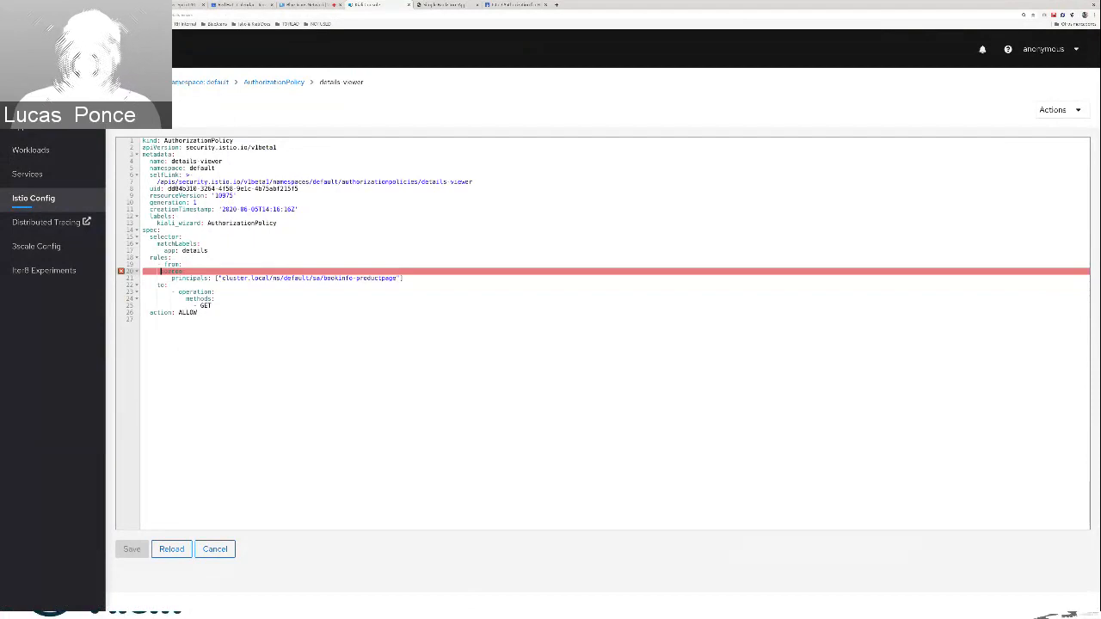
{"action": "key", "text": "Down"}
{"action": "key", "text": "Down"}
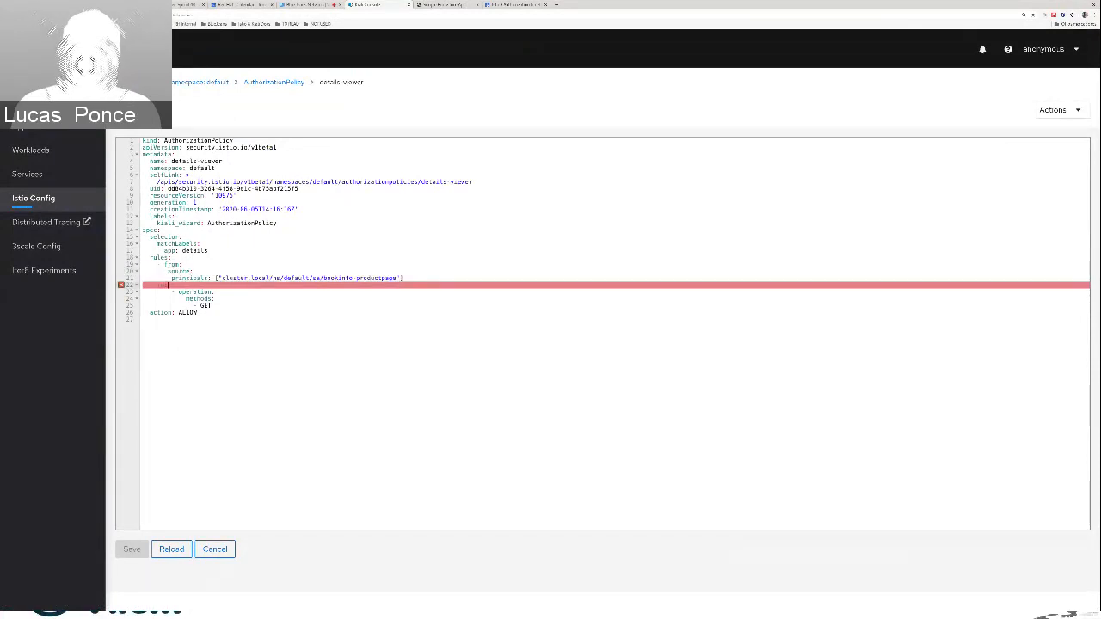
{"action": "key", "text": "BackSpace"}
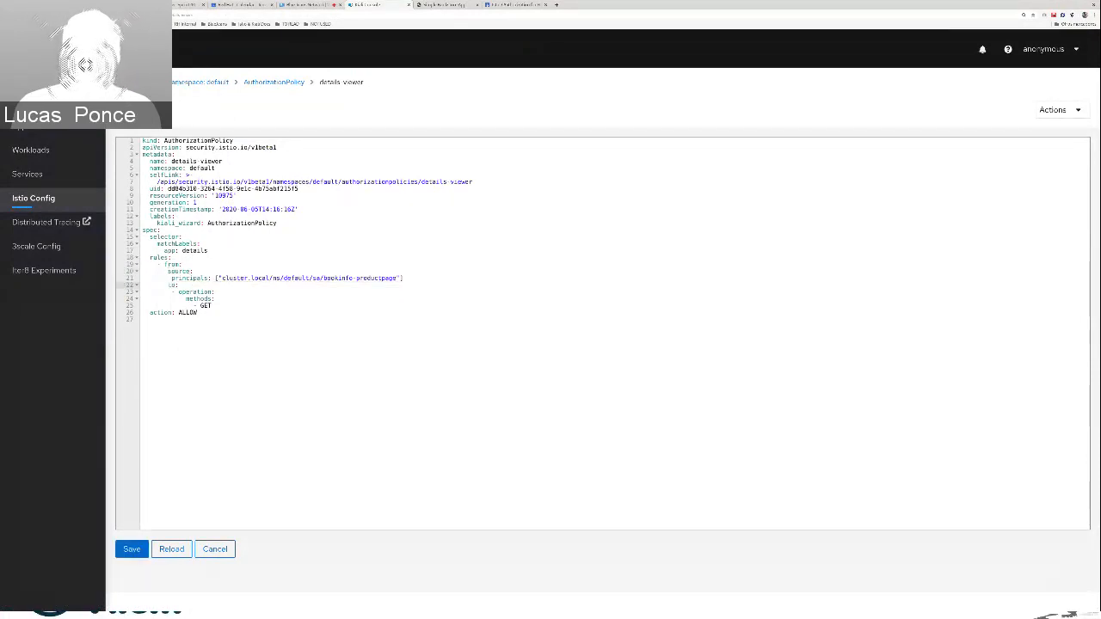
{"action": "key", "text": "Down"}
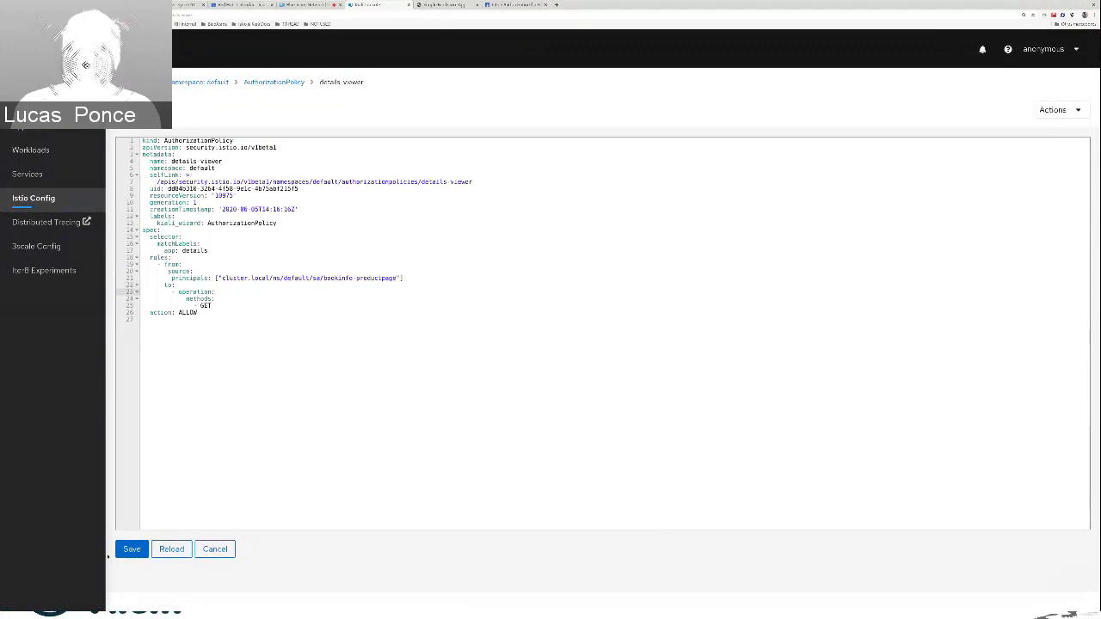
{"action": "left_click", "coordinate": [132, 549]}
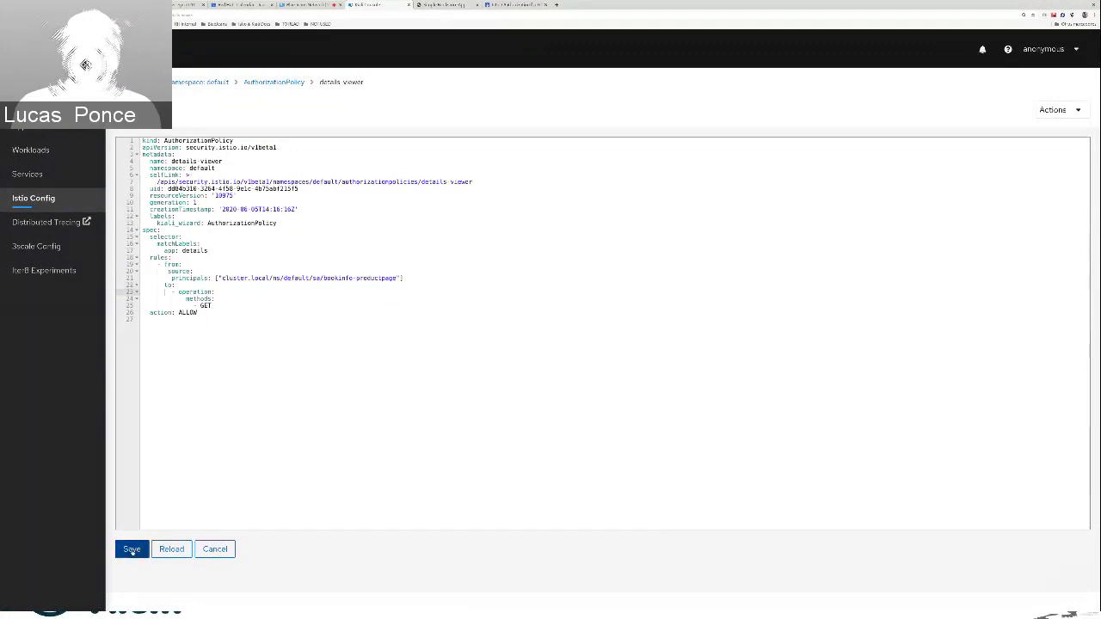
{"action": "left_click", "coordinate": [483, 283]}
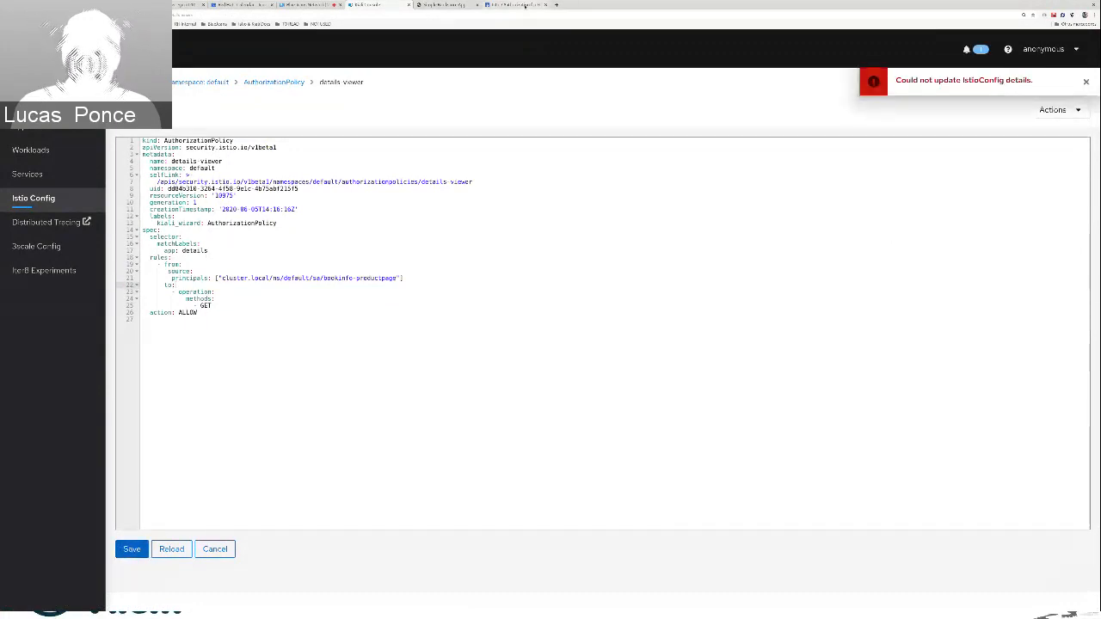
Check the documentation's from block, then make source a list item in Kiali's details-viewer rules, indent principals beneath it, and save the policy
{"action": "left_click", "coordinate": [525, 5]}
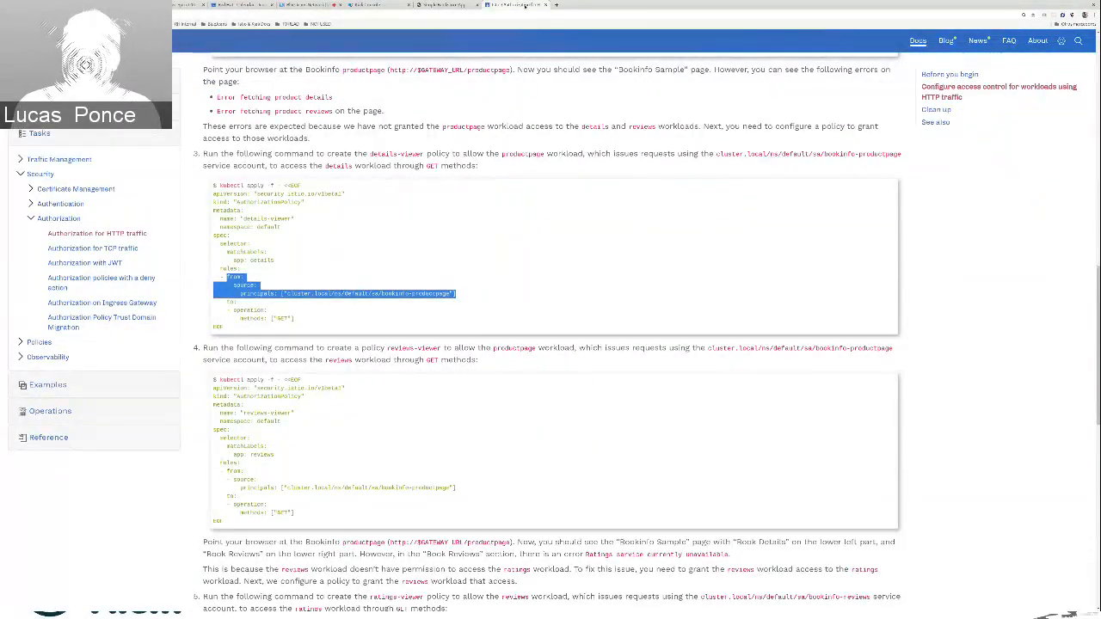
{"action": "left_click", "coordinate": [368, 4]}
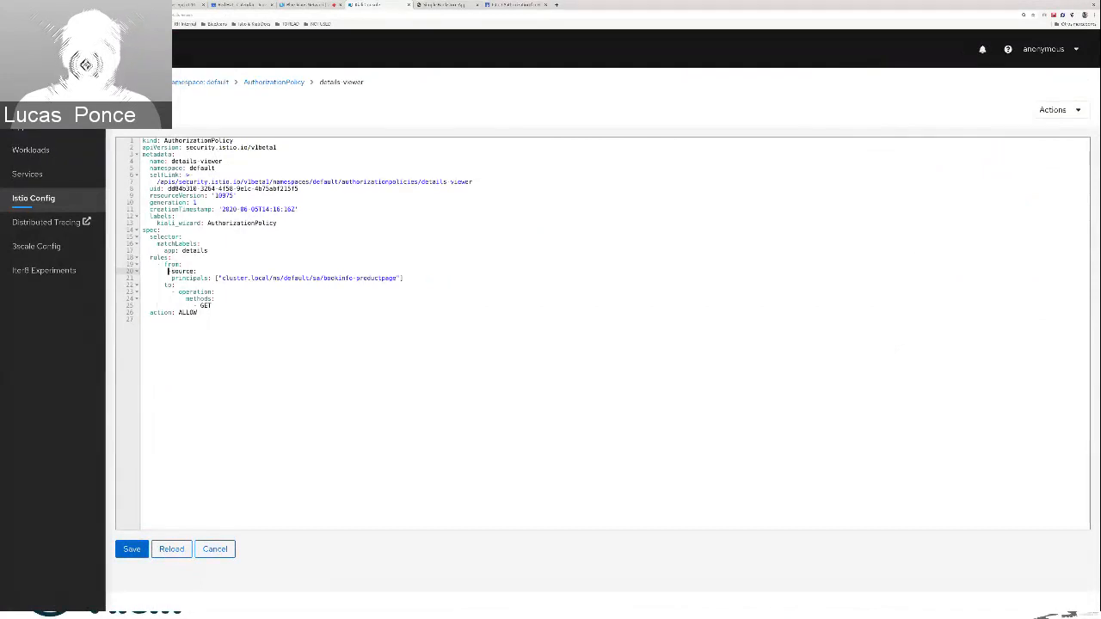
{"action": "key", "text": "Down"}
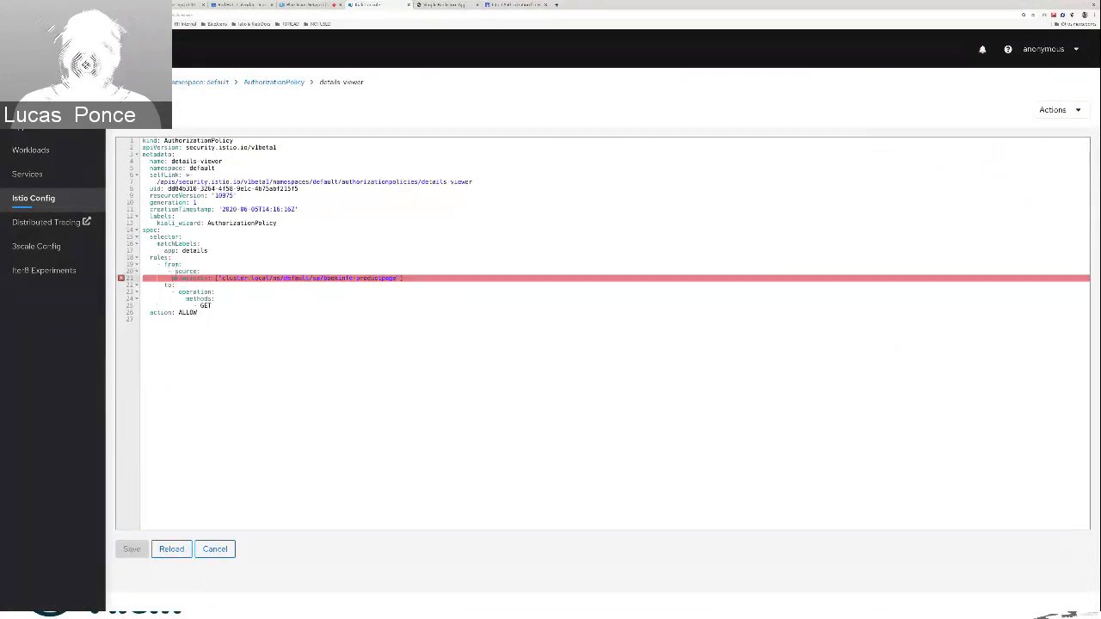
{"action": "key", "text": "Down"}
{"action": "key", "text": "Up"}
{"action": "key", "text": "Up"}
{"action": "key", "text": "Delete"}
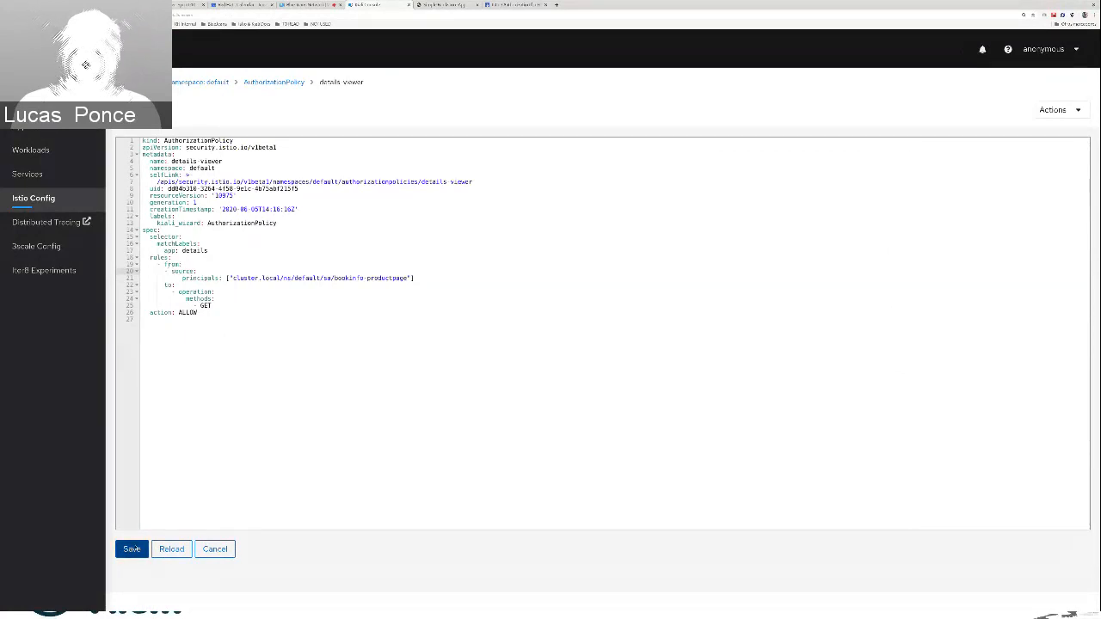
{"action": "left_click", "coordinate": [131, 549]}
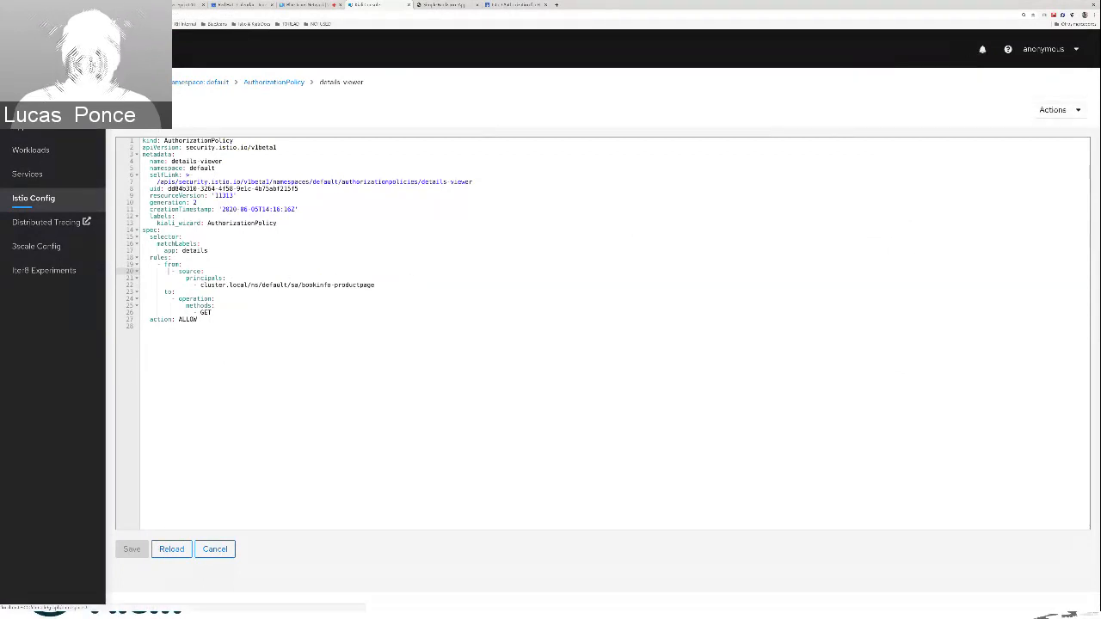
View the default namespace's traffic graph in Kiali, then switch to the Istio documentation and look over its Authorization tasks overview
{"action": "left_click", "coordinate": [26, 102]}
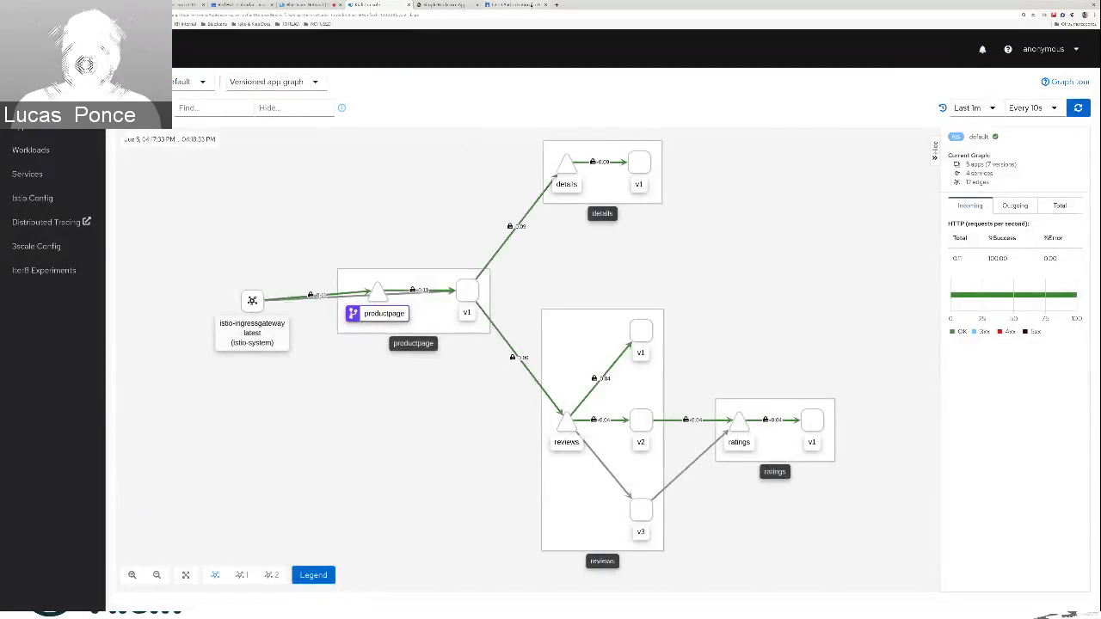
{"action": "left_click", "coordinate": [525, 5]}
{"action": "scroll", "coordinate": [297, 315], "scroll_direction": "down", "scroll_amount": 2}
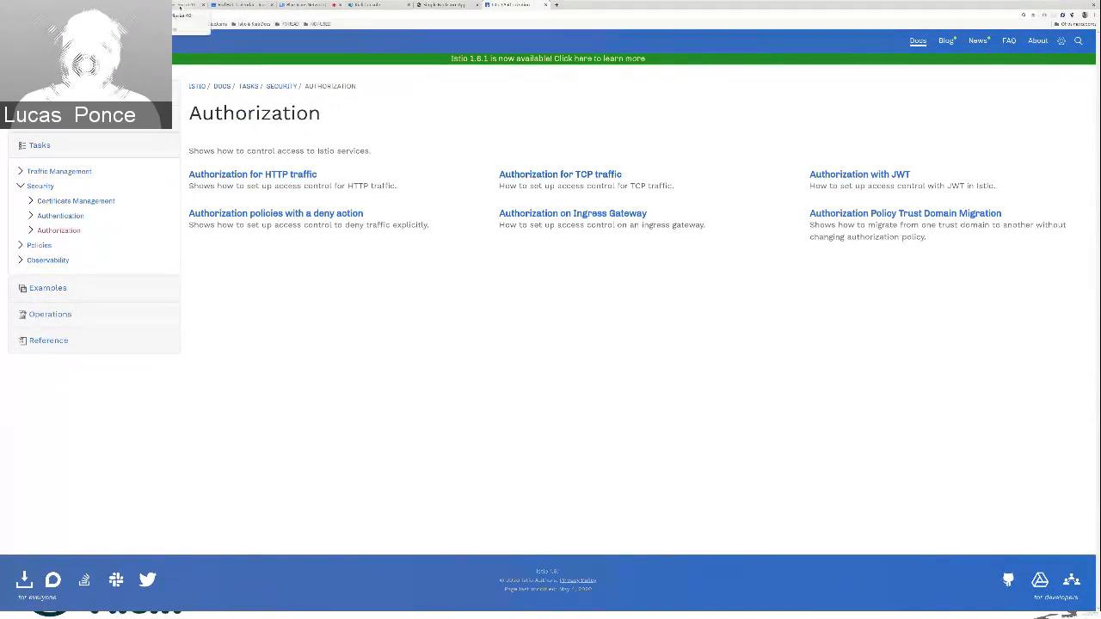
Switch to the Google Slides deck and start presenting from the Jaeger highlights slide
{"action": "left_click", "coordinate": [325, 6]}
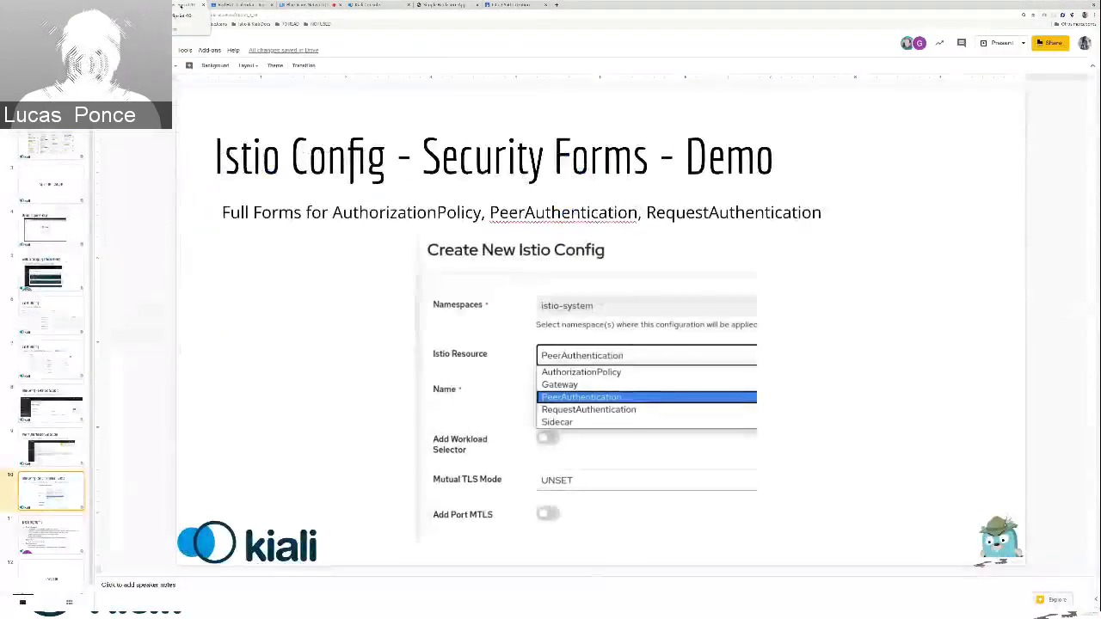
{"action": "left_click", "coordinate": [60, 537]}
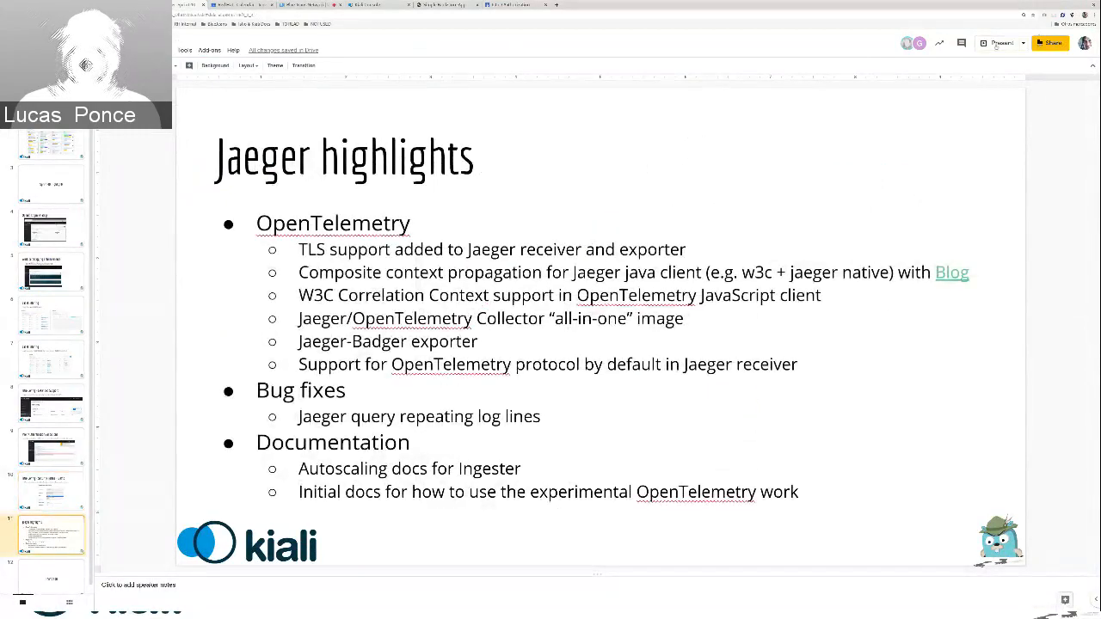
{"action": "left_click", "coordinate": [996, 45]}
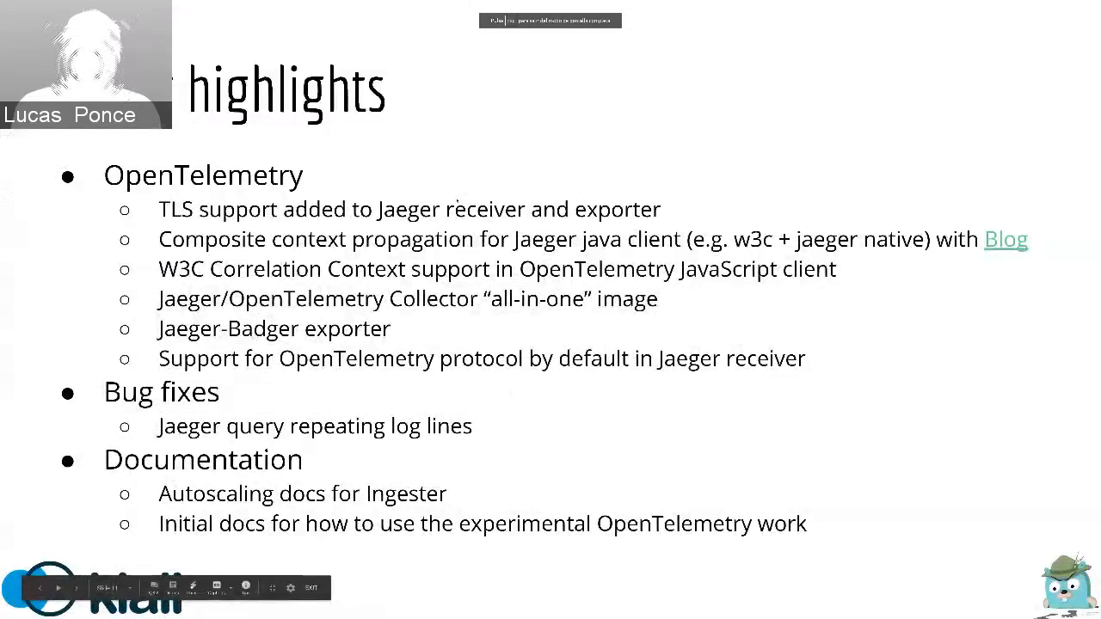